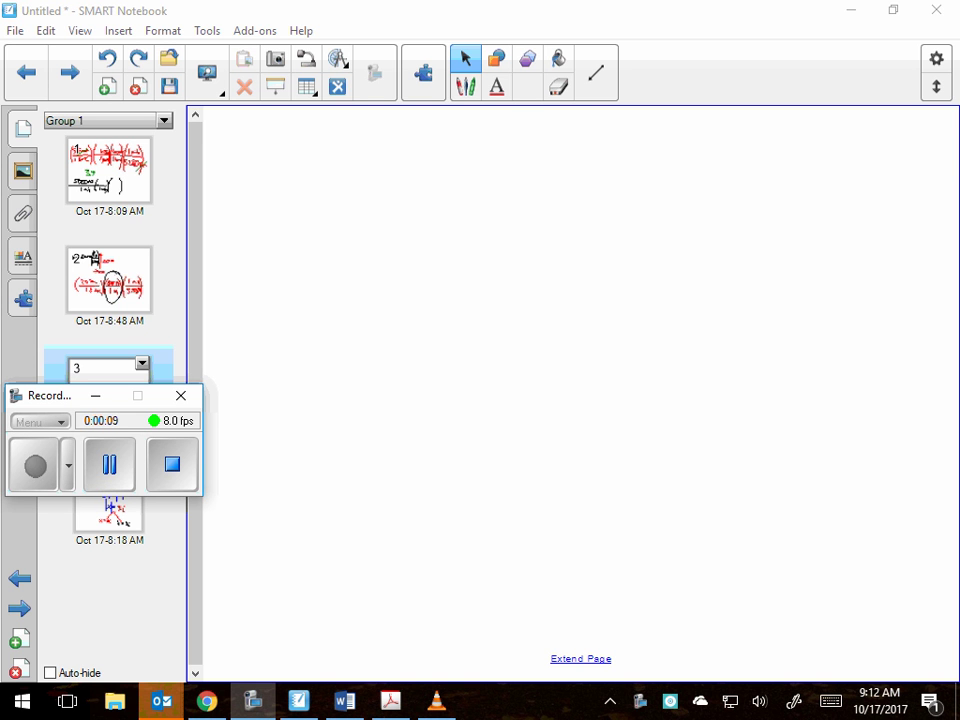
- Draw a blue vertical and a blue horizontal axis crossing each other on the blank page
click(466, 86)
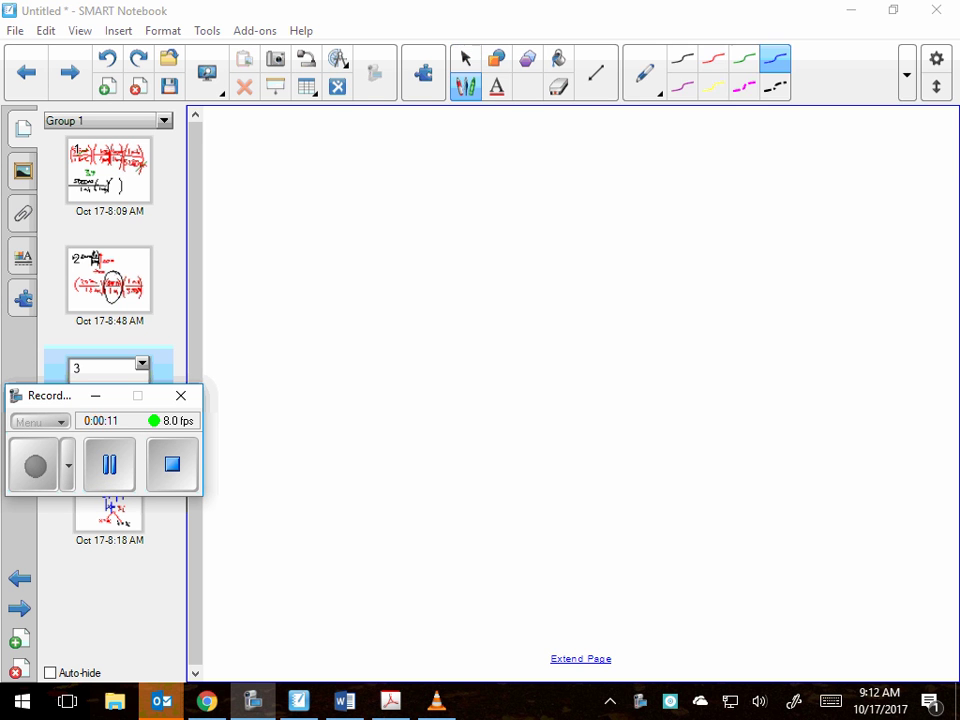
drag(458, 157, 449, 354)
drag(333, 340, 659, 336)
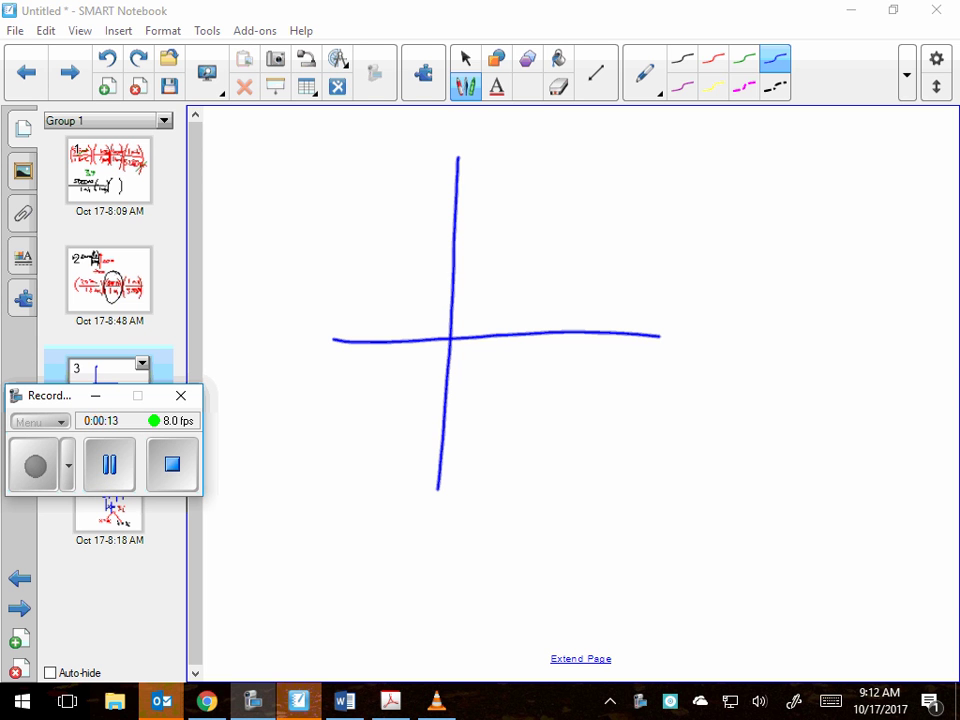
- Sketch a red curve with a sharp downward point just left of the y-axis and label it f(x) in red
click(466, 58)
click(466, 86)
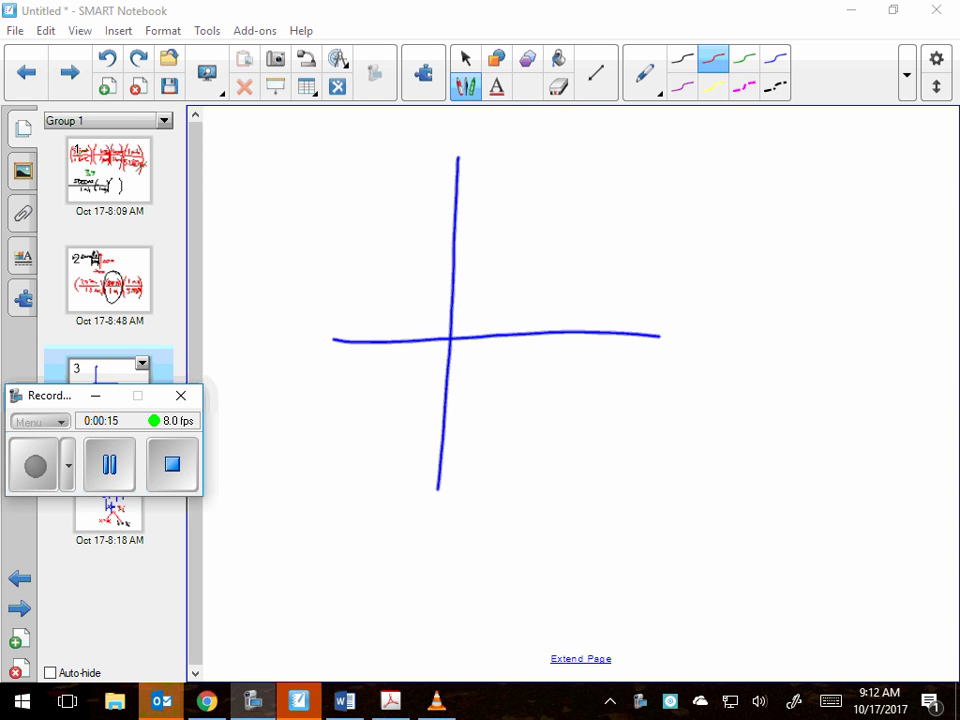
mouse_move(345, 316)
mouse_down()
mouse_move(385, 332)
mouse_move(395, 403)
mouse_move(614, 258)
mouse_up()
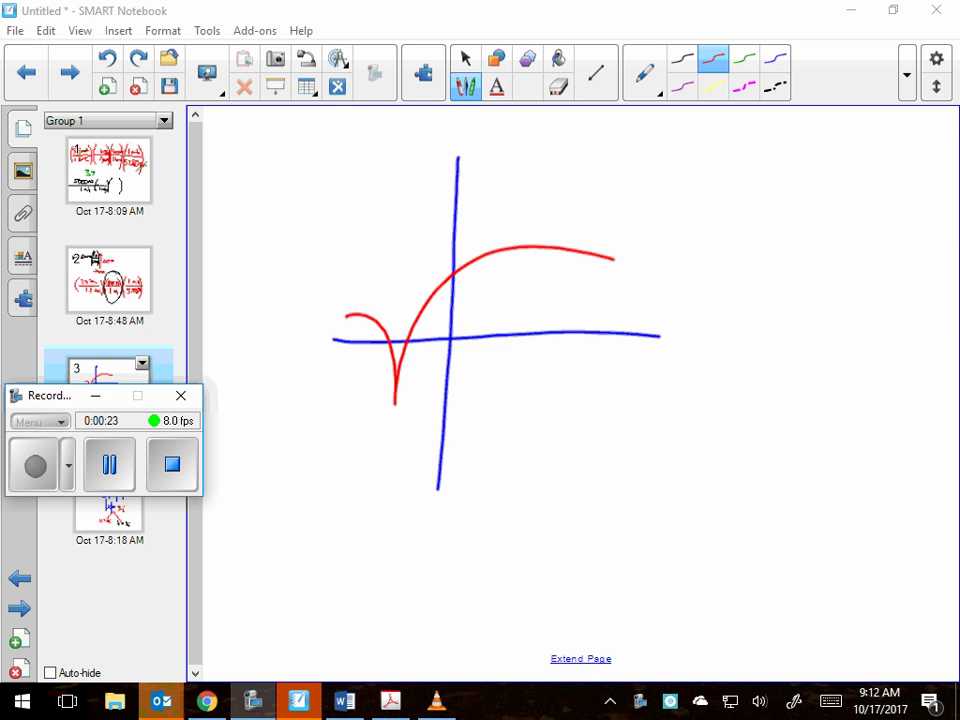
mouse_move(635, 273)
mouse_down()
mouse_move(644, 250)
mouse_move(664, 242)
mouse_up()
mouse_move(635, 260)
mouse_down()
mouse_move(649, 258)
mouse_move(671, 282)
mouse_up()
mouse_move(678, 262)
mouse_down()
mouse_move(690, 278)
mouse_move(676, 281)
mouse_up()
drag(690, 250, 692, 290)
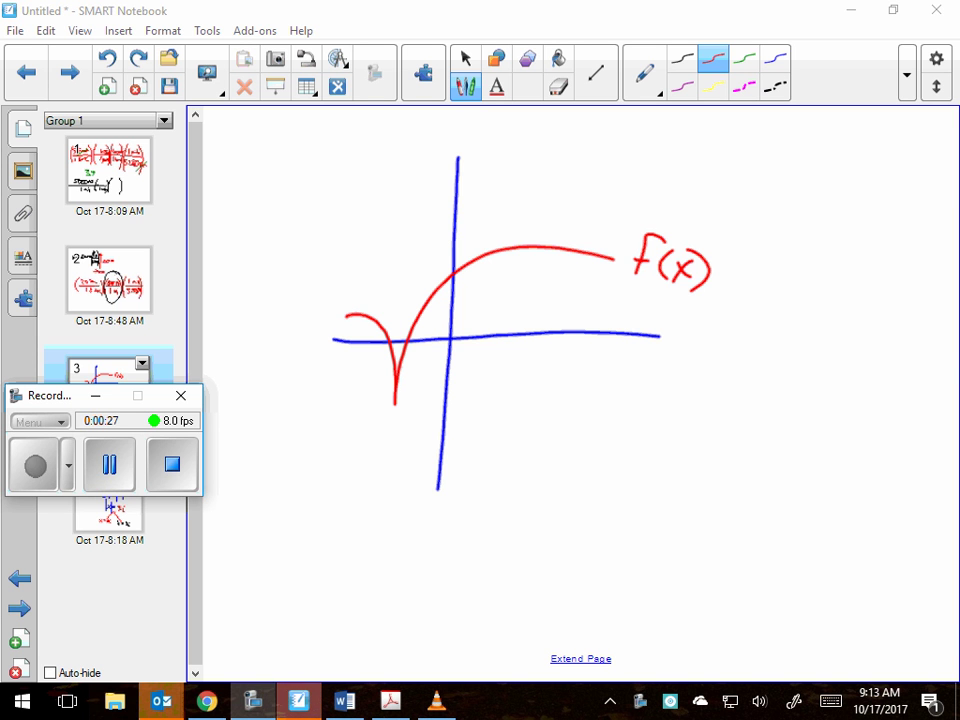
- Write |f(x)| in black beside the graph, below the red f(x) label
click(465, 58)
click(465, 86)
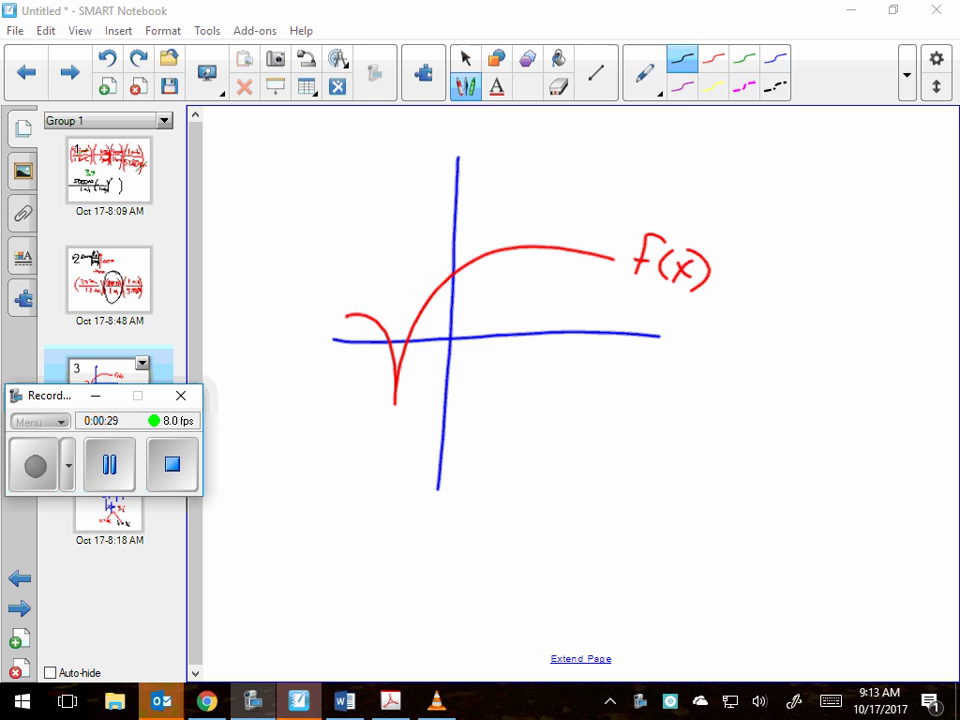
mouse_move(733, 373)
mouse_down()
mouse_move(751, 330)
mouse_move(770, 368)
mouse_move(793, 361)
mouse_up()
mouse_move(793, 347)
mouse_down()
mouse_move(779, 362)
mouse_move(806, 371)
mouse_up()
drag(719, 292, 717, 397)
drag(815, 297, 817, 407)
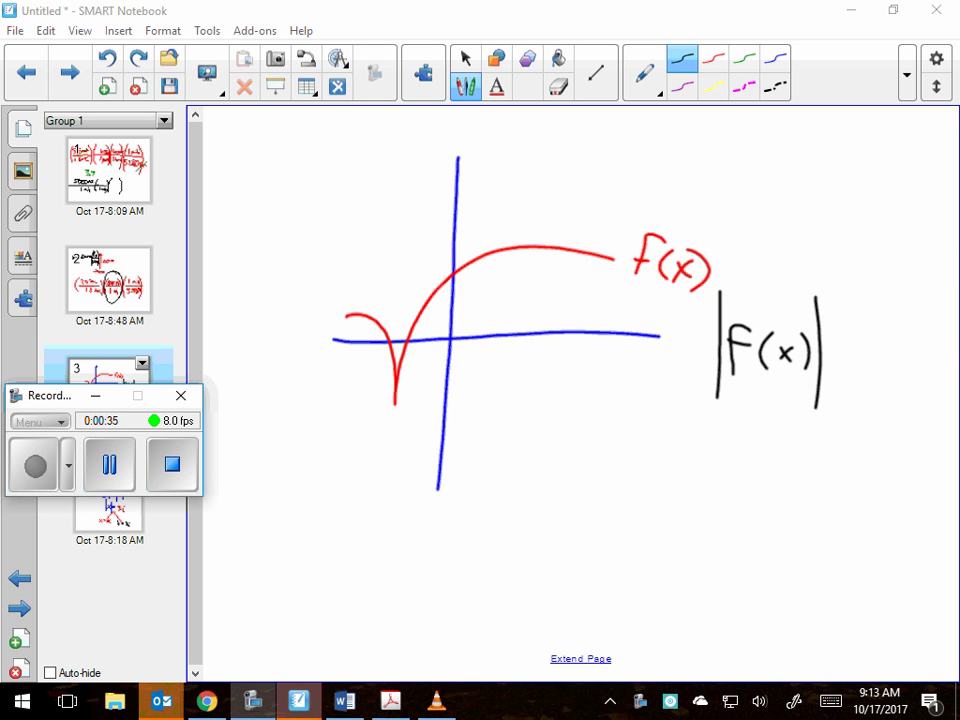
key(Escape)
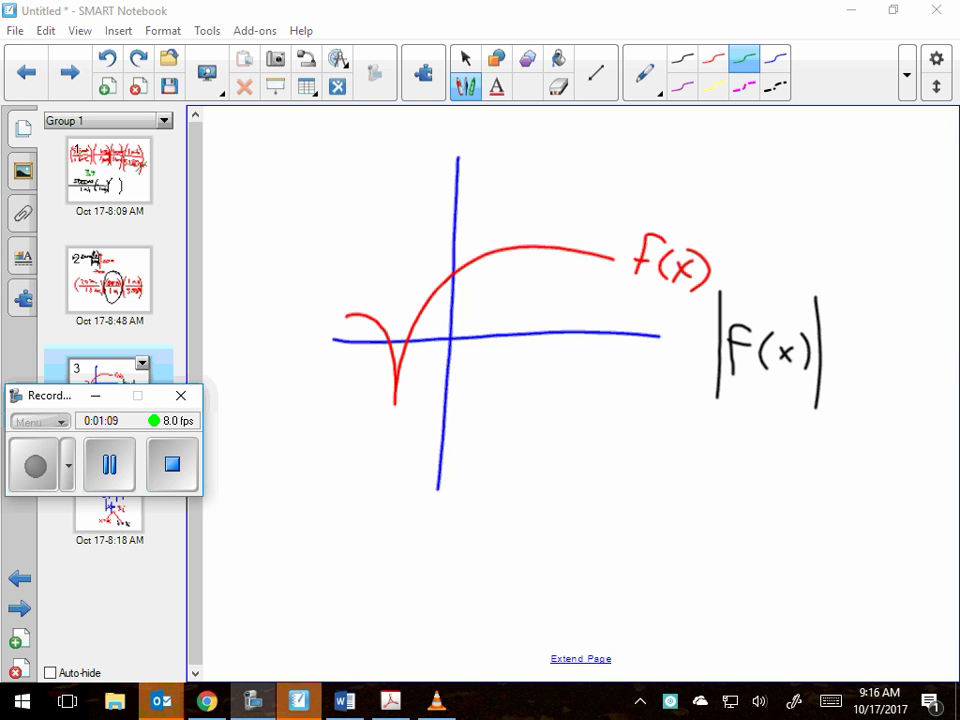
- Sketch |f(x)| in green, tracing the parts of the curve above the x-axis and reflecting the part below it upward
mouse_move(615, 255)
mouse_down()
mouse_move(490, 246)
mouse_move(408, 320)
mouse_up()
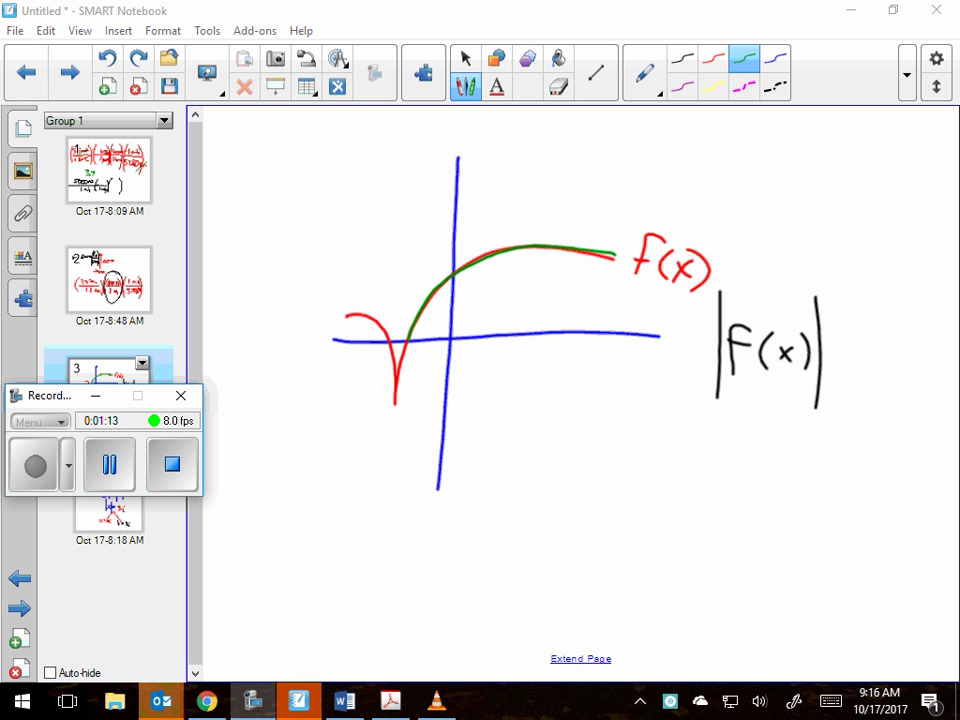
drag(343, 313, 388, 337)
mouse_move(388, 336)
mouse_down()
mouse_move(400, 277)
mouse_move(407, 332)
mouse_up()
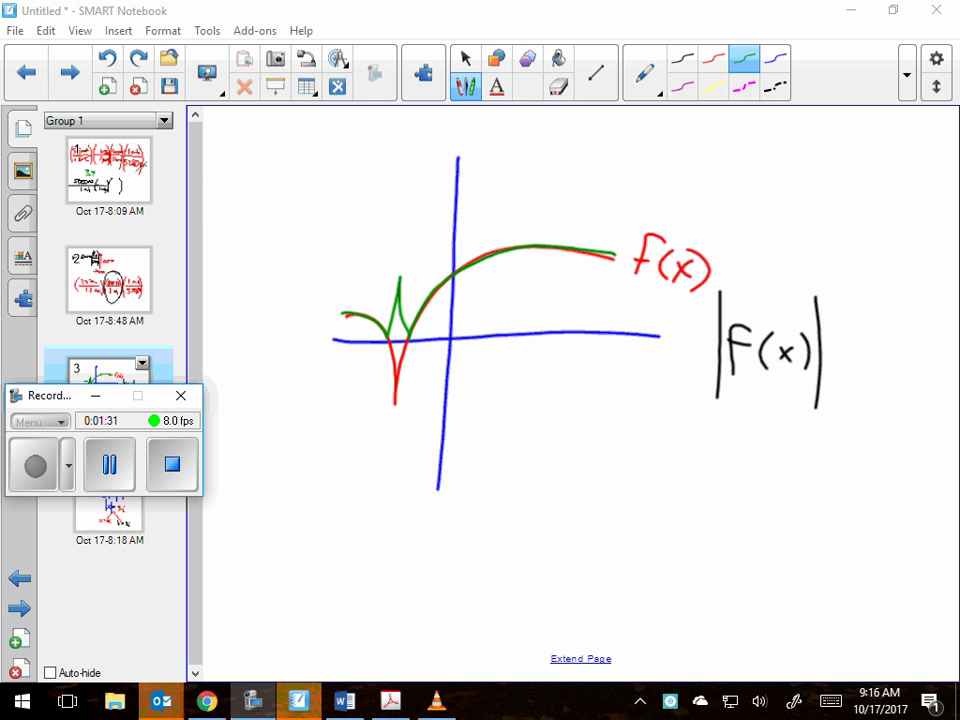
- Move the green |f(x)| strokes off the red curve to the empty area above and left of it
click(465, 58)
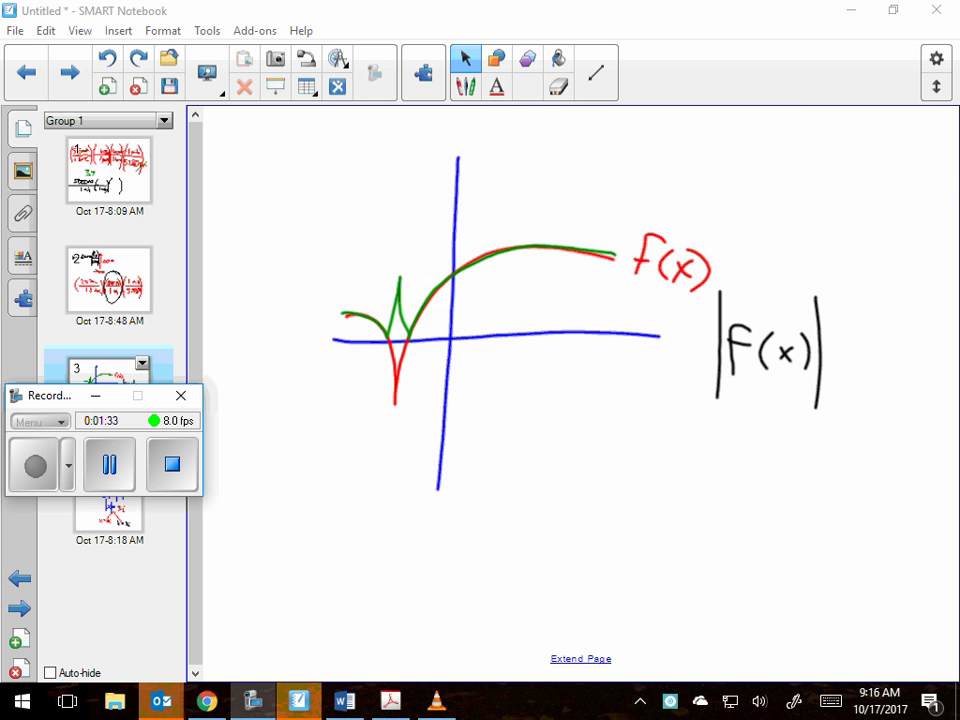
drag(399, 300, 312, 221)
drag(536, 246, 411, 155)
mouse_move(365, 318)
mouse_down()
mouse_move(345, 275)
mouse_move(268, 236)
mouse_up()
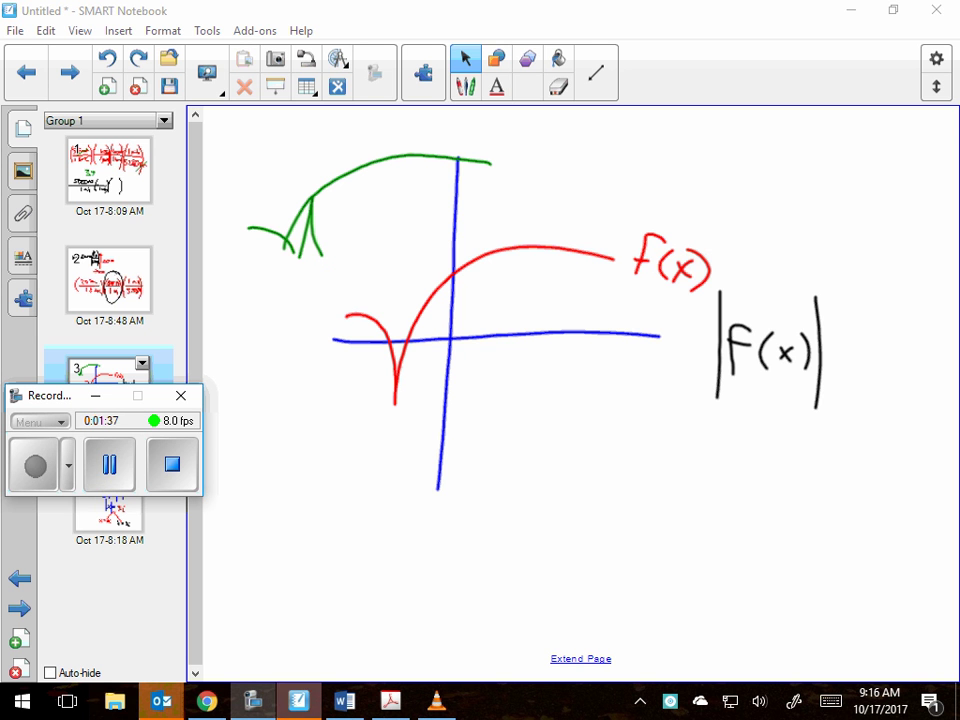
- Replace the black |f(x)| expression with f(|x|) and clear away the green strokes
mouse_move(728, 328)
mouse_down()
mouse_move(770, 307)
mouse_move(823, 373)
mouse_up()
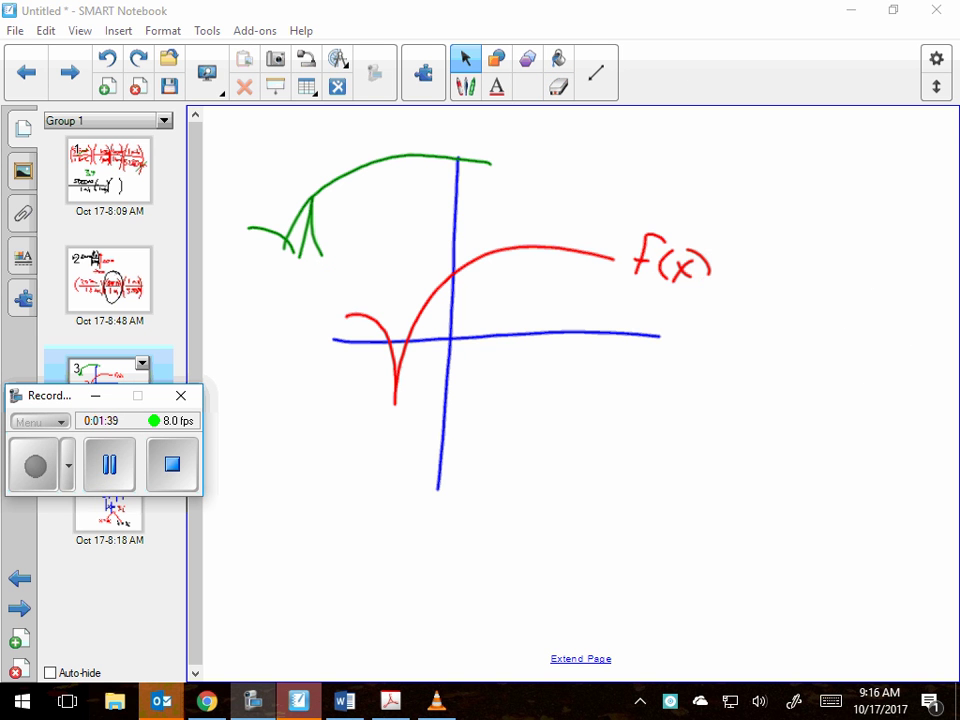
drag(716, 400, 715, 336)
drag(707, 338, 741, 334)
drag(716, 366, 736, 364)
mouse_move(765, 325)
mouse_down()
mouse_move(760, 405)
mouse_move(774, 410)
mouse_up()
drag(786, 360, 804, 382)
drag(804, 360, 786, 384)
drag(814, 318, 813, 410)
mouse_move(828, 325)
mouse_down()
mouse_move(838, 345)
mouse_move(830, 405)
mouse_up()
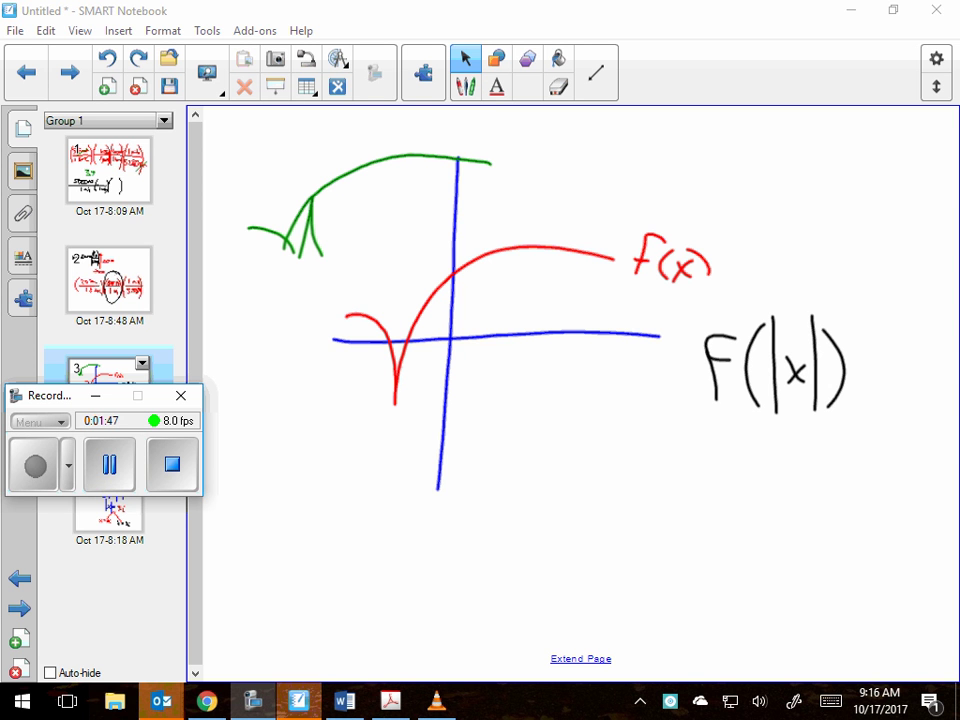
mouse_move(300, 235)
mouse_down()
mouse_move(279, 231)
mouse_move(506, 146)
mouse_up()
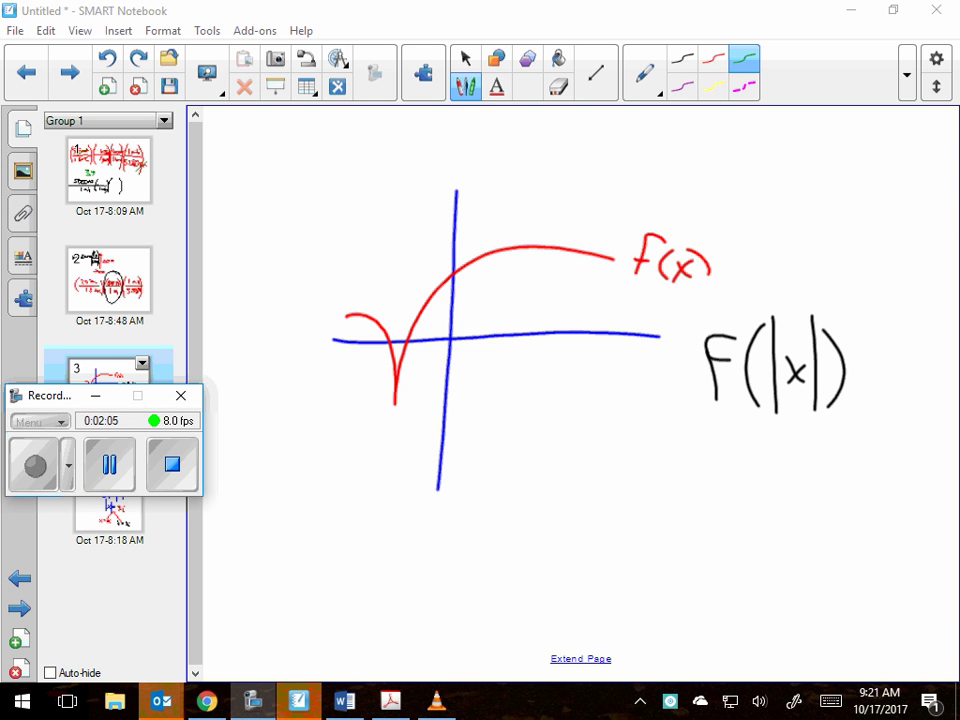
- Trace the curve right of the y-axis in green and scribble out the part left of it
mouse_move(614, 258)
mouse_down()
mouse_move(508, 247)
mouse_move(455, 270)
mouse_up()
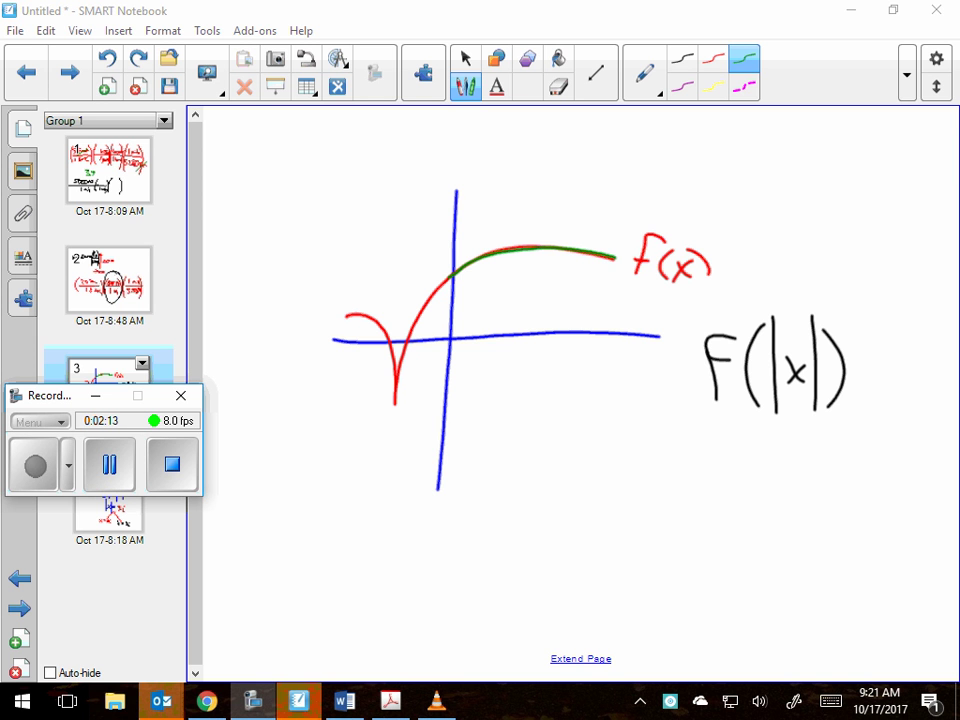
drag(400, 352, 472, 364)
mouse_move(441, 281)
mouse_down()
mouse_move(437, 304)
mouse_move(365, 364)
mouse_move(426, 403)
mouse_move(441, 305)
mouse_move(347, 382)
mouse_up()
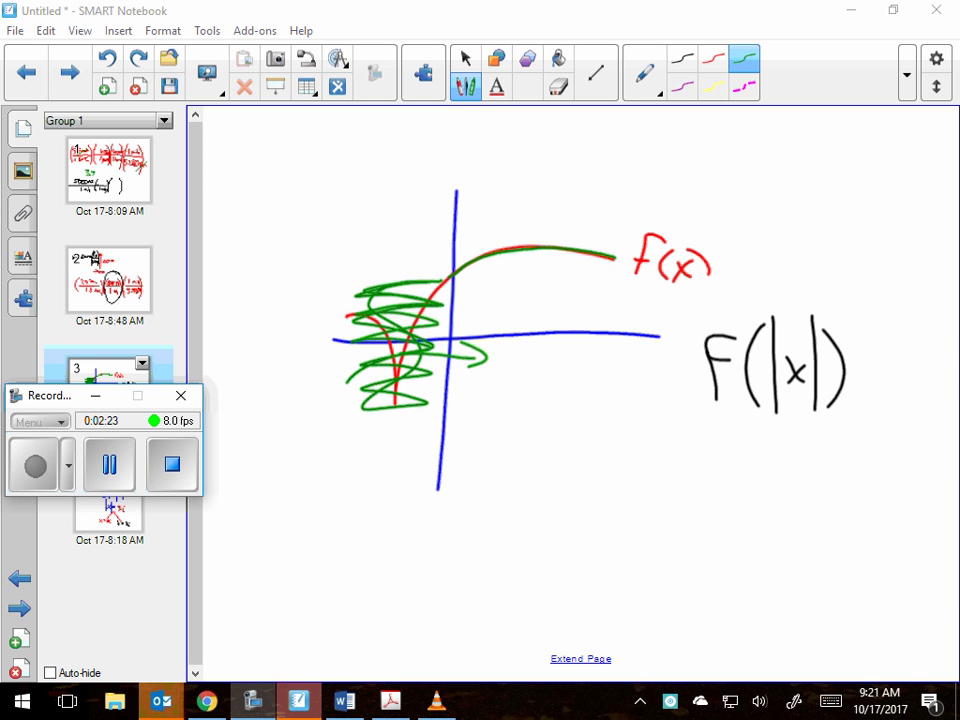
- Mirror the green part of the curve across the y-axis with a blue stroke
click(465, 58)
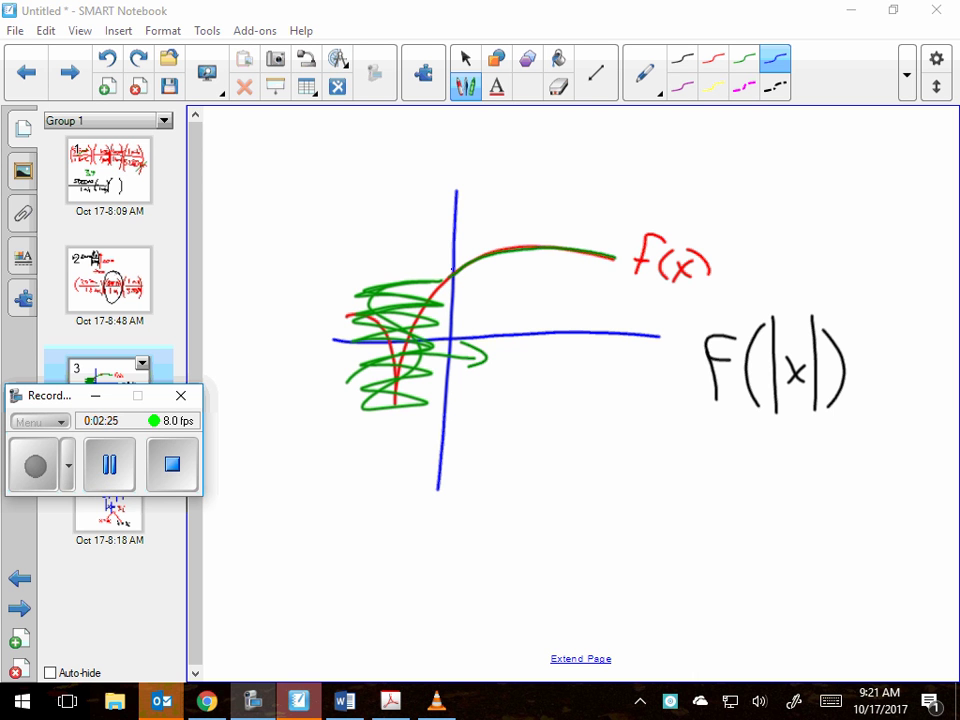
drag(453, 271, 323, 210)
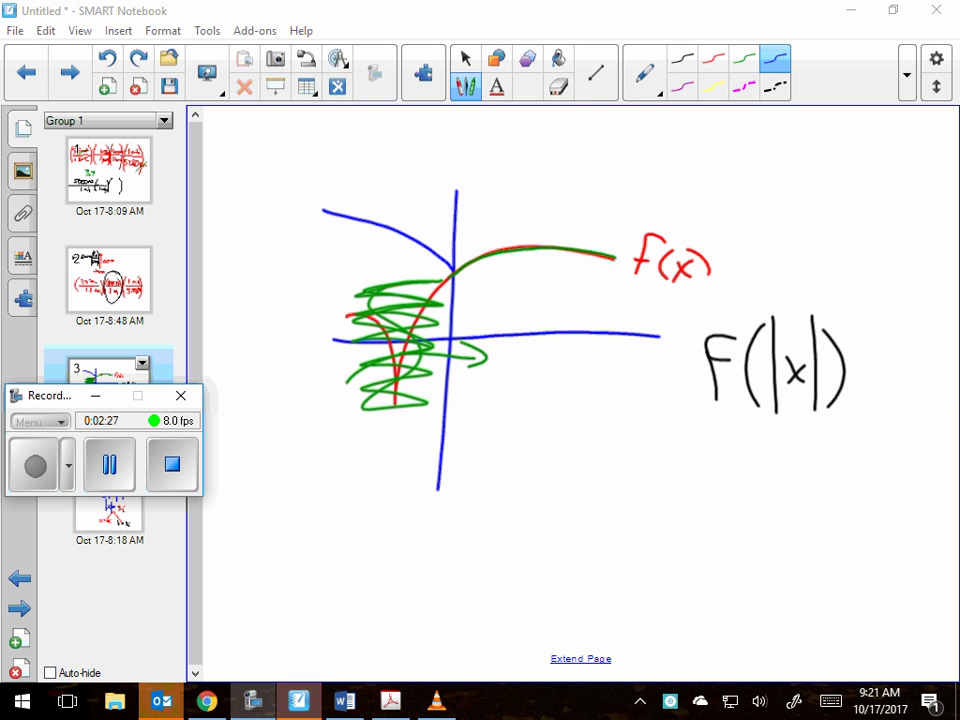
click(107, 58)
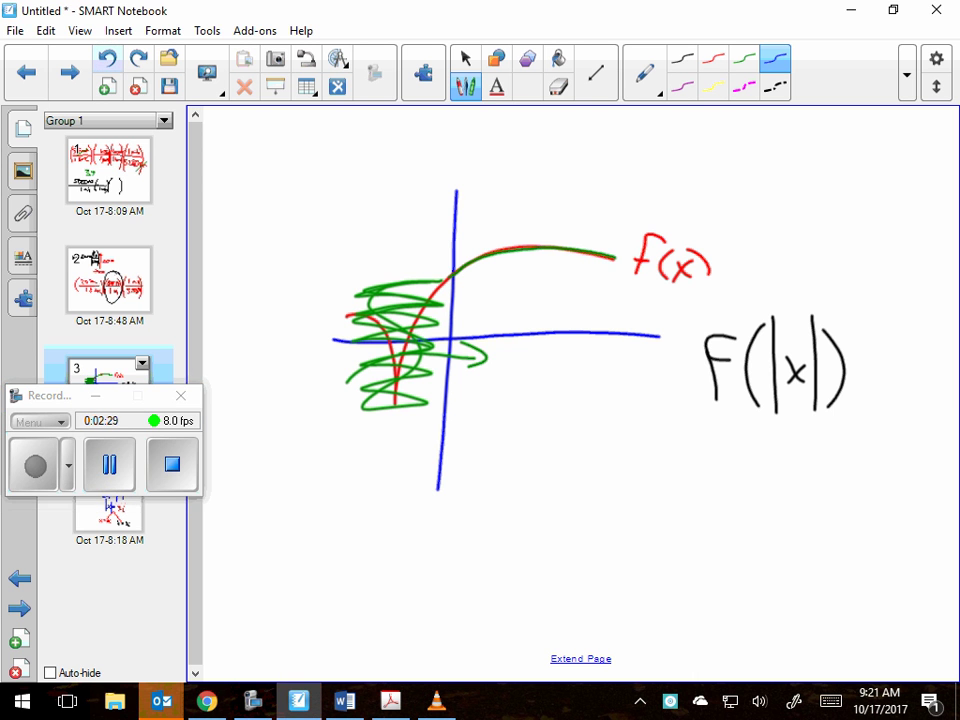
drag(453, 271, 310, 245)
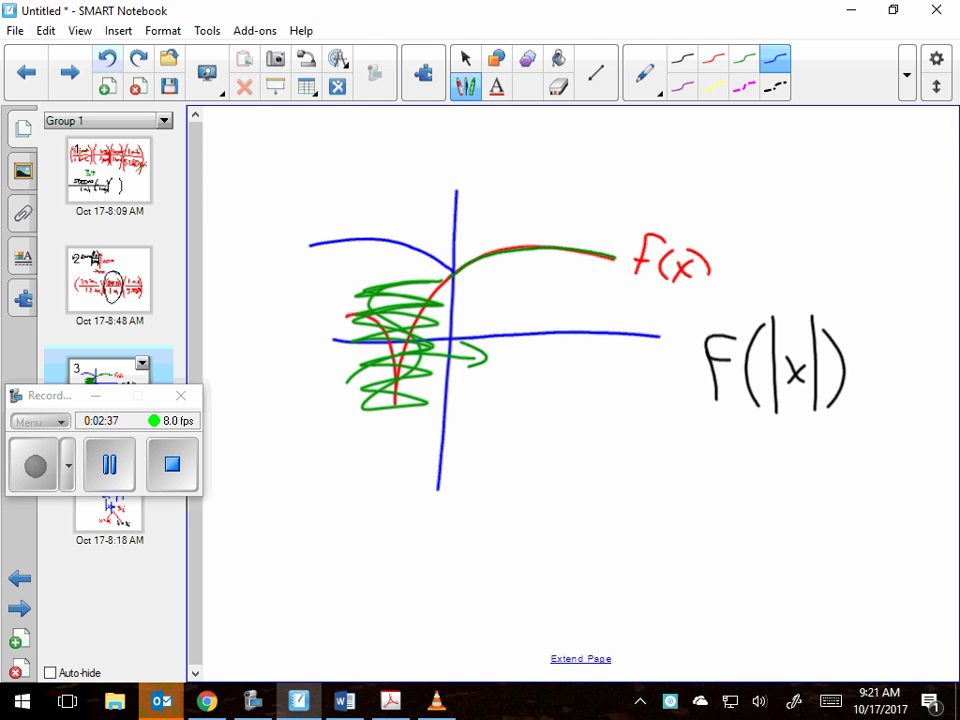
- Undo the green and blue f(|x|) strokes on the graph and erase the black f(|x|) expression
key(ctrl+z)
key(ctrl+z)
key(ctrl+z)
key(ctrl+z)
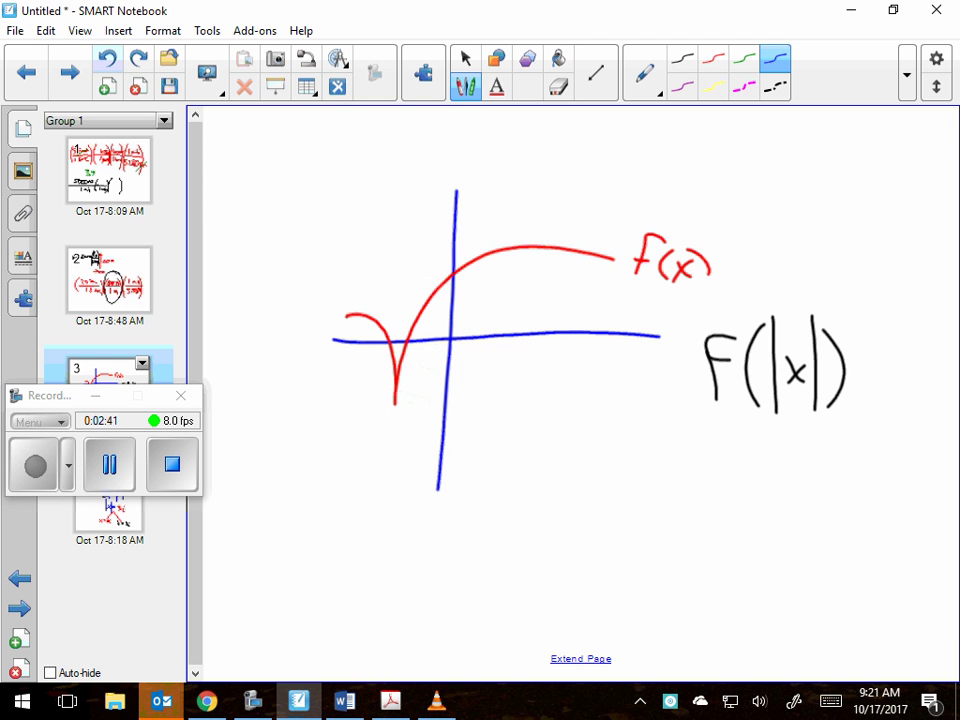
click(558, 86)
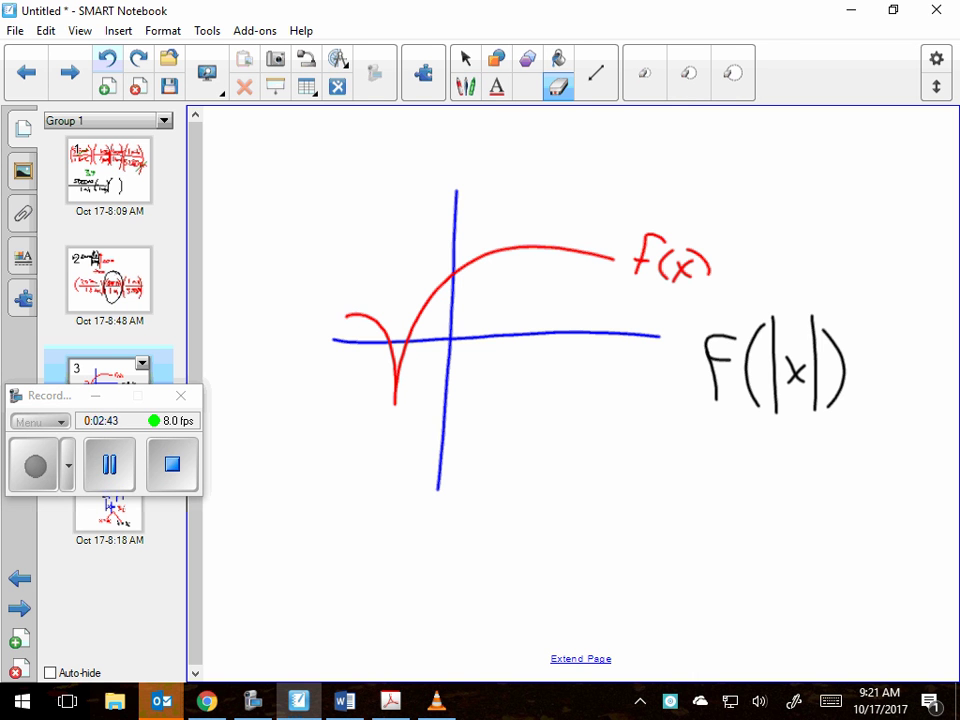
mouse_move(790, 370)
mouse_down()
mouse_move(834, 381)
mouse_move(821, 439)
mouse_up()
- Write the fraction 1/f(x) in blue to the right of the graph
click(465, 86)
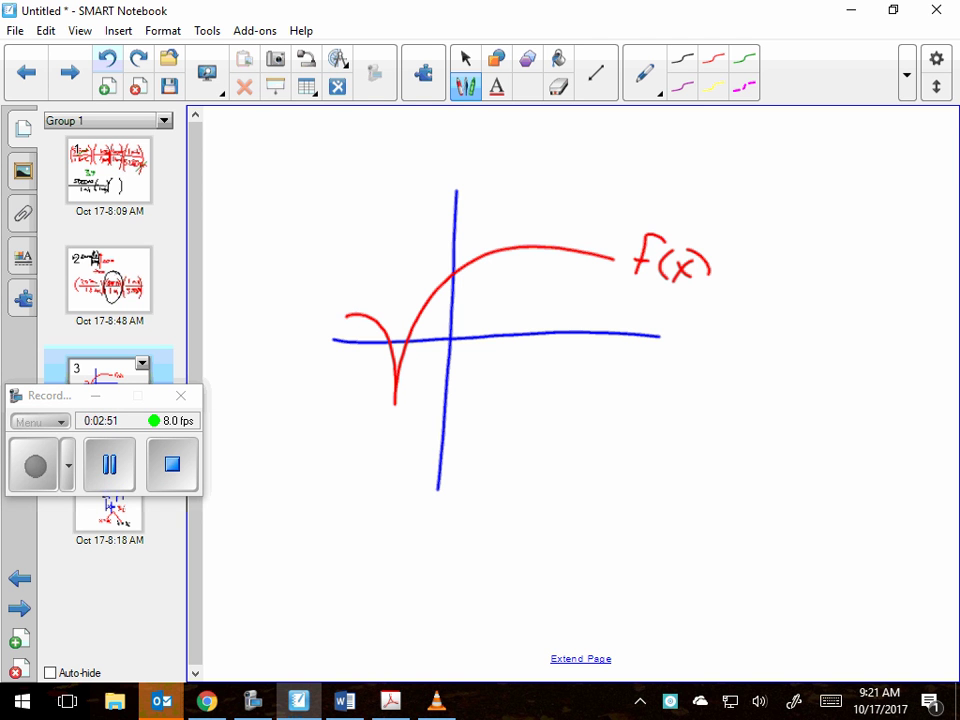
mouse_move(806, 333)
mouse_down()
mouse_move(804, 360)
mouse_move(851, 374)
mouse_move(784, 420)
mouse_move(815, 421)
mouse_up()
drag(824, 402, 837, 420)
drag(836, 402, 813, 424)
drag(846, 398, 849, 432)
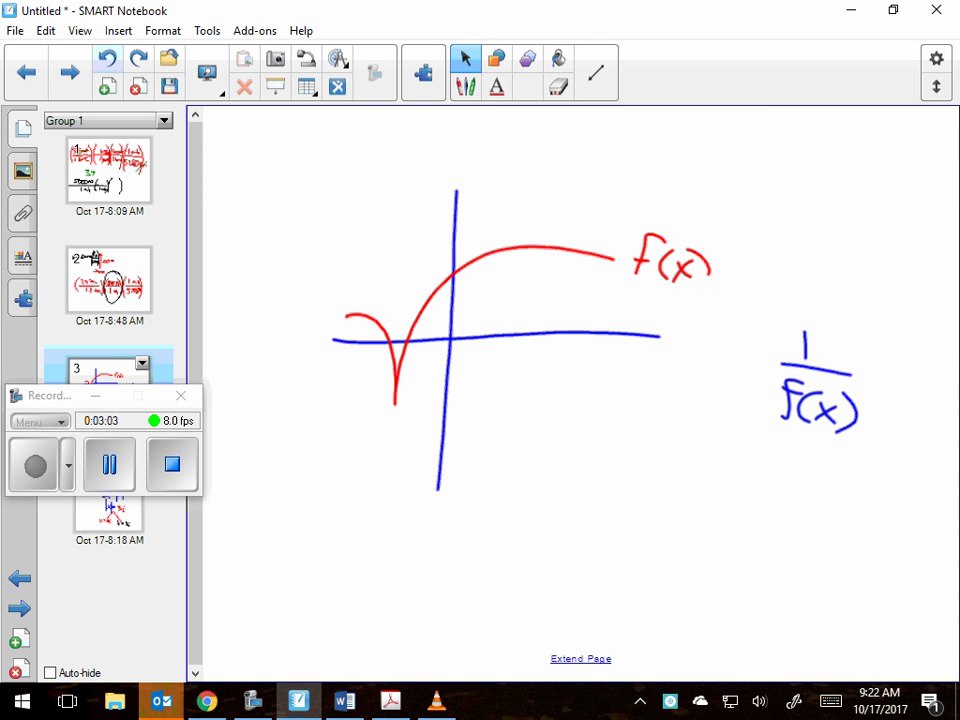
- Circle the fraction's denominator in green and draw dotted green vertical asymptotes through the curve's two x-intercepts
mouse_move(801, 384)
mouse_down()
mouse_move(819, 391)
mouse_move(790, 382)
mouse_up()
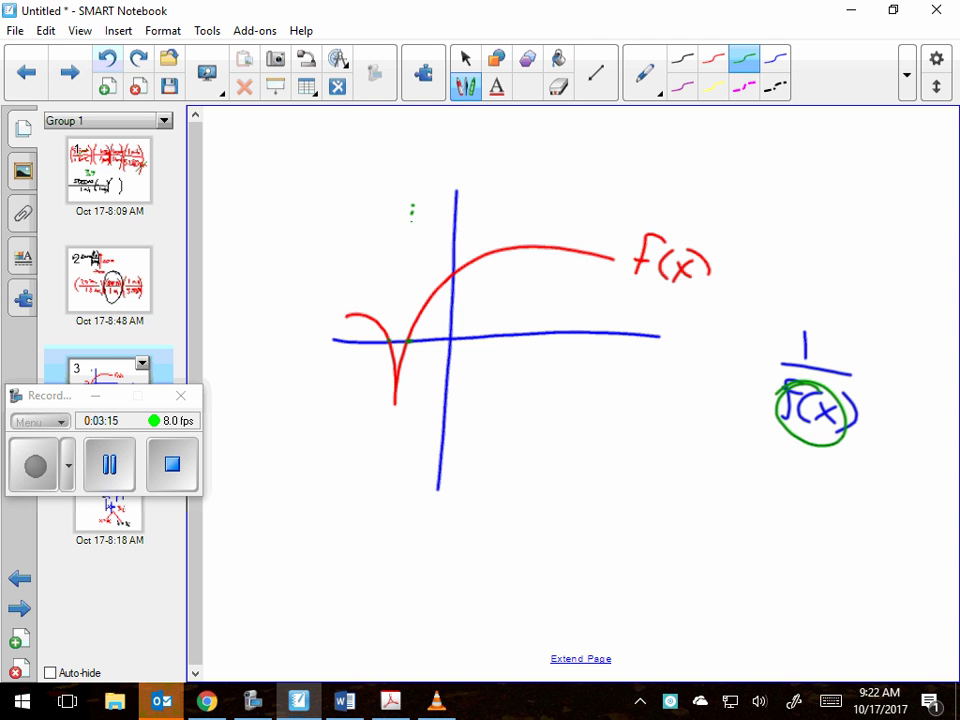
drag(411, 235, 405, 470)
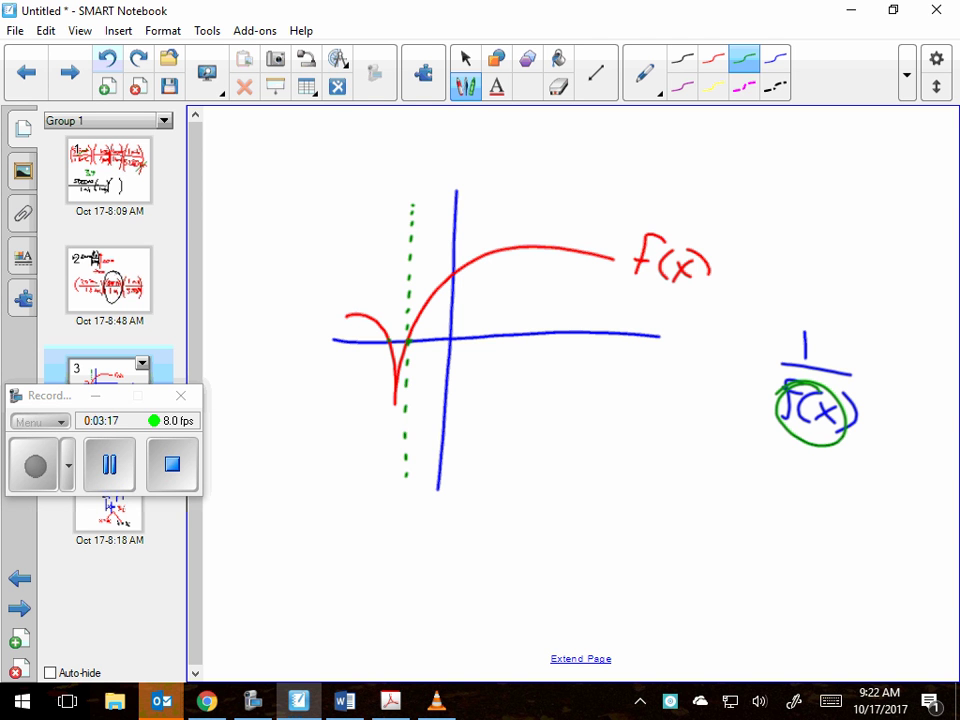
drag(388, 209, 388, 218)
drag(390, 290, 386, 345)
- Add a short red stroke beside 1/f(x) and mark black points on the red curve outside and between the asymptotes
click(465, 58)
click(465, 86)
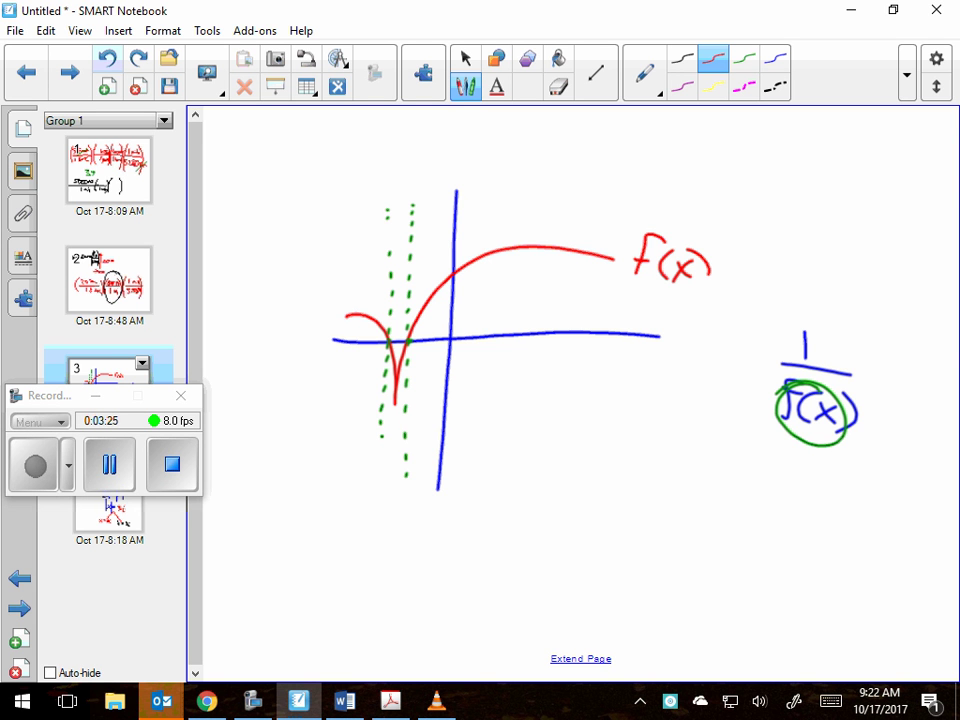
drag(880, 413, 877, 436)
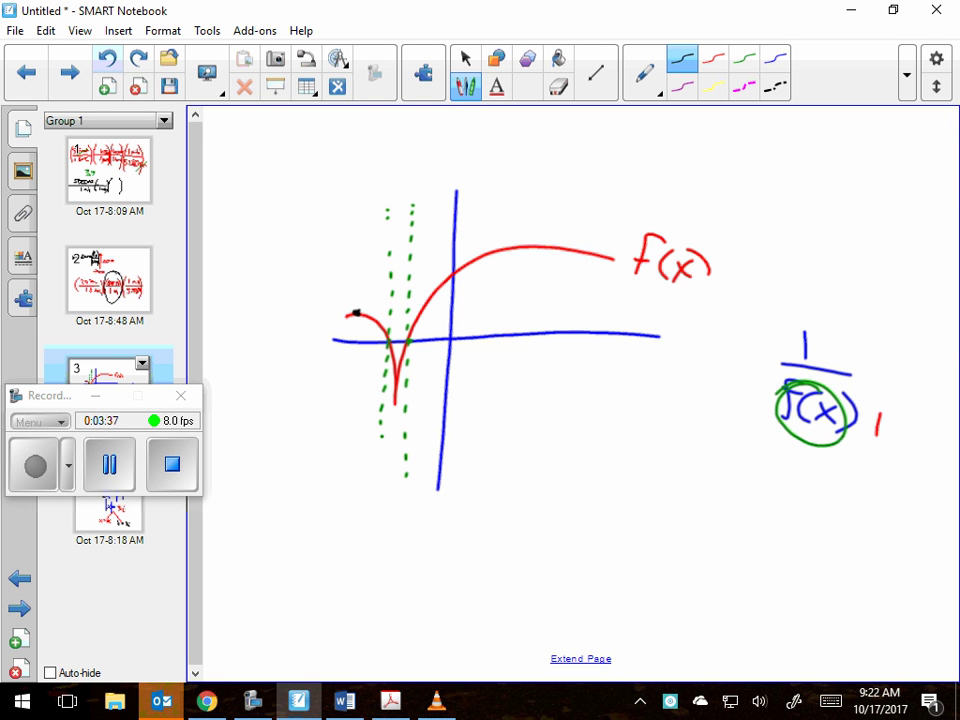
click(416, 316)
click(396, 372)
- Draw the black reciprocal branch right of the asymptotes, running along the x-axis and rising to an arrowhead beside the asymptote
mouse_move(418, 307)
mouse_down()
mouse_move(500, 250)
mouse_move(549, 237)
mouse_up()
click(107, 58)
mouse_move(417, 316)
mouse_down()
mouse_move(456, 326)
mouse_move(623, 322)
mouse_up()
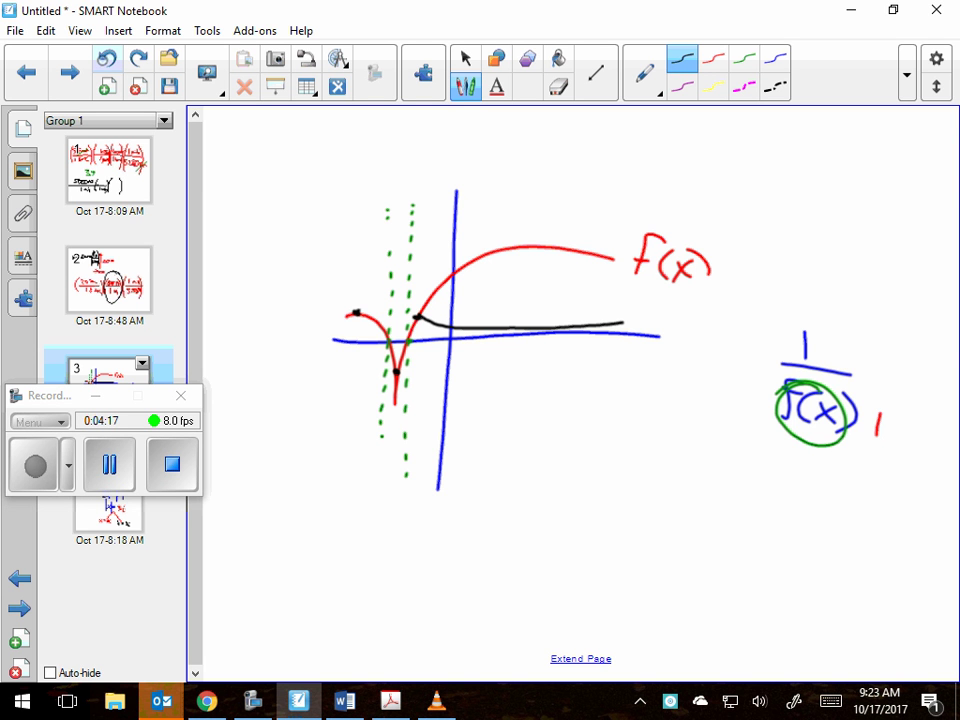
mouse_move(418, 316)
mouse_down()
mouse_move(421, 202)
mouse_move(432, 211)
mouse_up()
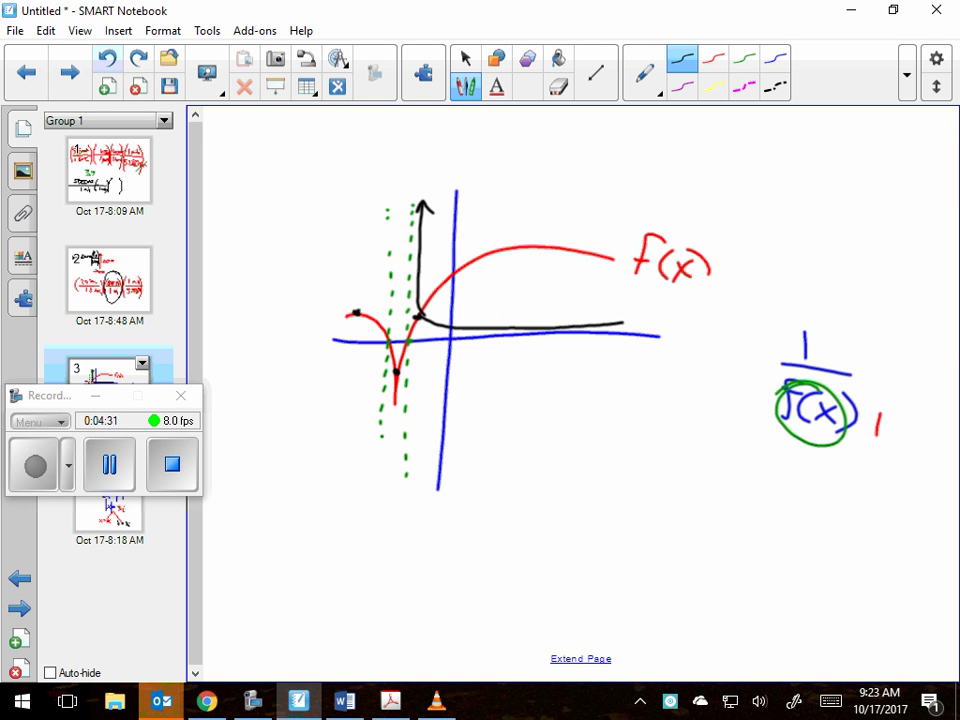
- Add black arrows pointing to the red curve's peak, the reciprocal's low stretch, the right x-intercept and the rising branch
drag(517, 223, 519, 248)
drag(510, 238, 530, 240)
mouse_move(524, 342)
mouse_down()
mouse_move(520, 362)
mouse_move(539, 348)
mouse_up()
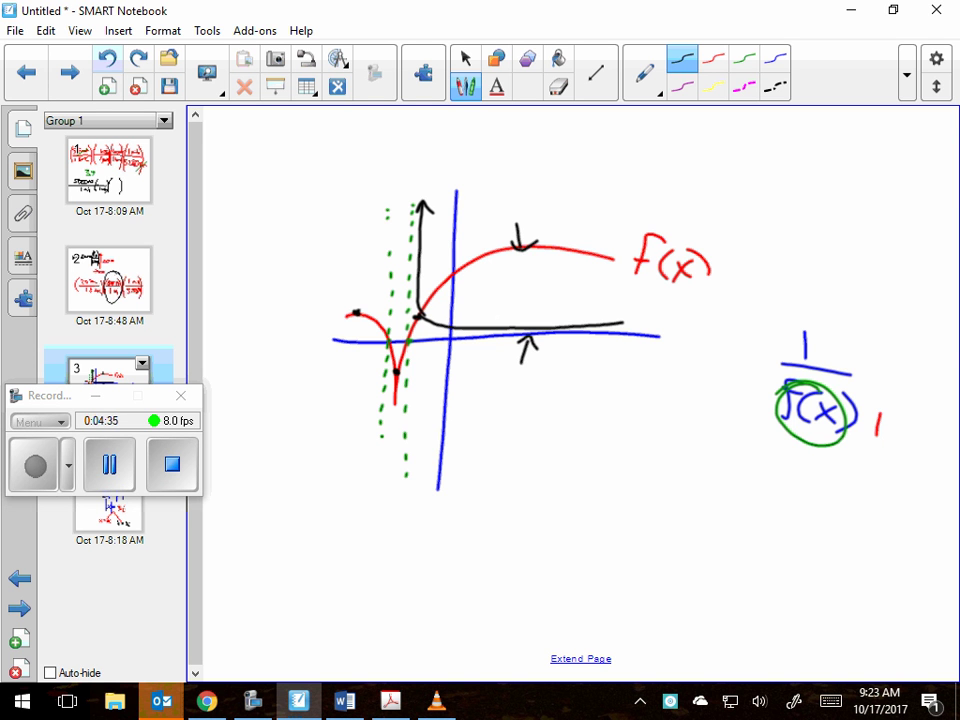
drag(439, 336, 417, 331)
mouse_move(424, 326)
mouse_down()
mouse_move(416, 333)
mouse_move(426, 340)
mouse_up()
drag(452, 194, 428, 215)
mouse_move(430, 206)
mouse_down()
mouse_move(425, 215)
mouse_move(439, 213)
mouse_up()
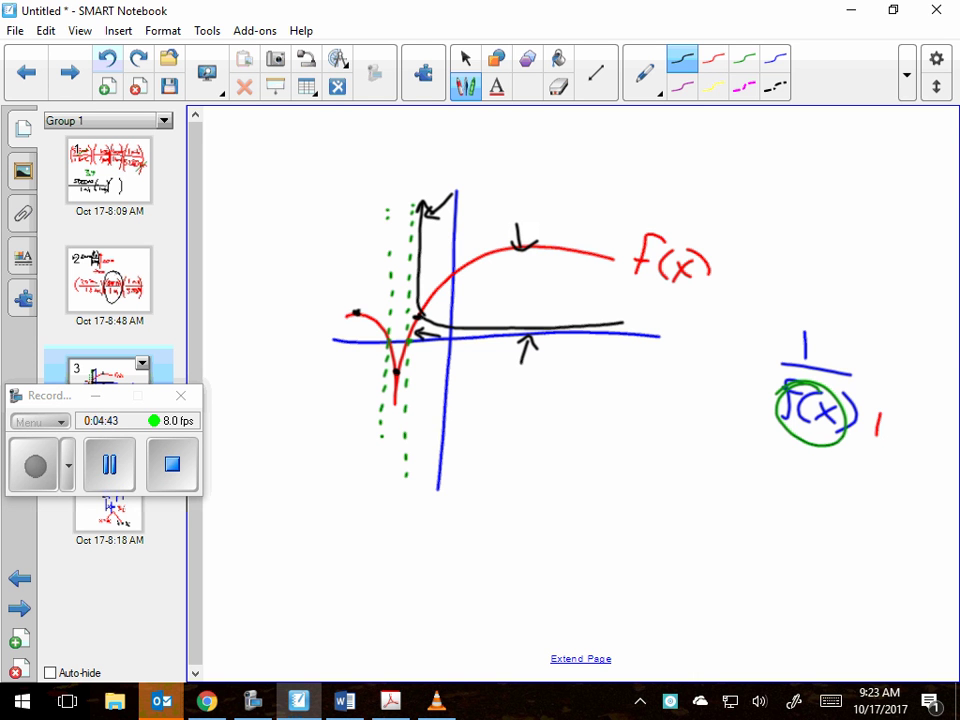
- Draw the black reciprocal branch between the asymptotes, with two downward arrows starting from the marked point below the x-axis
click(396, 384)
click(395, 393)
click(395, 401)
click(107, 58)
mouse_move(398, 375)
mouse_down()
mouse_move(401, 502)
mouse_move(407, 495)
mouse_up()
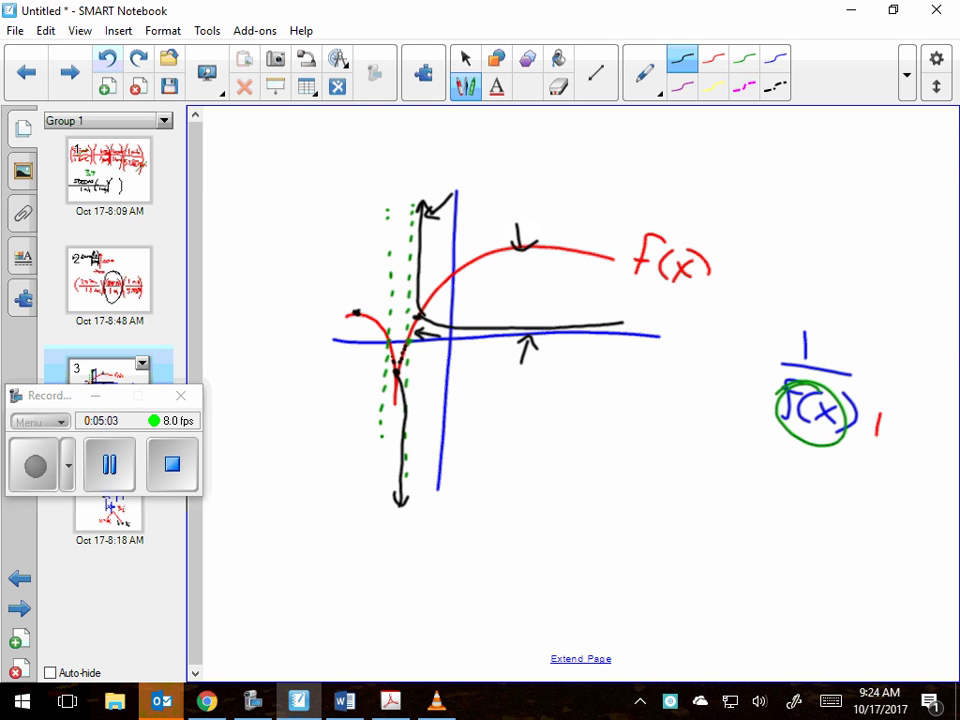
mouse_move(396, 374)
mouse_down()
mouse_move(386, 417)
mouse_move(390, 510)
mouse_move(400, 498)
mouse_up()
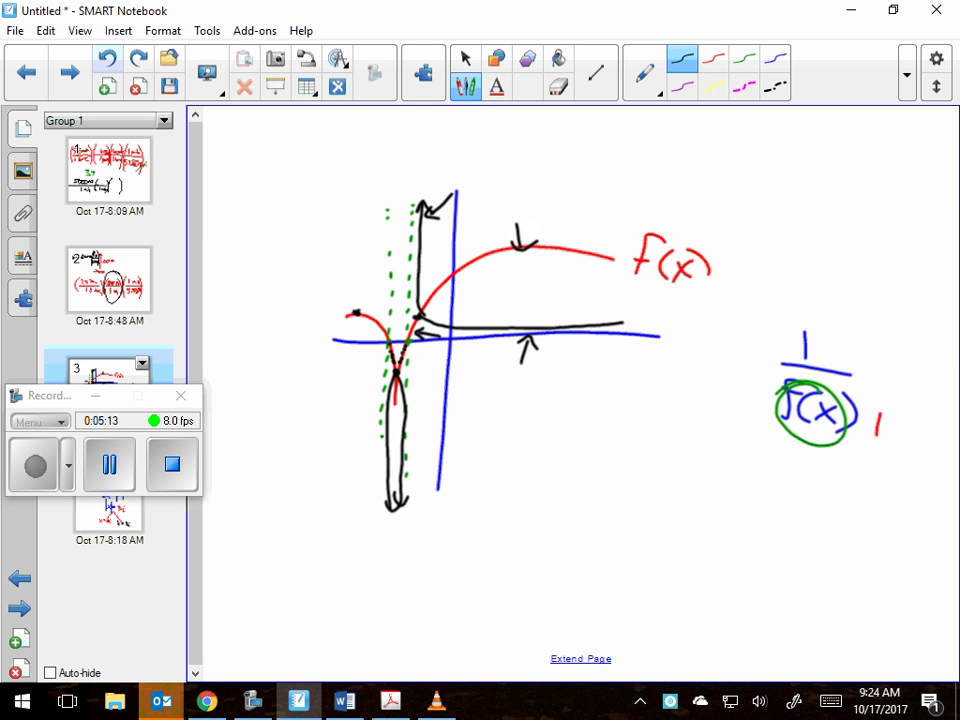
- Dot the red curve left of the asymptotes in black and draw the reciprocal branch rising from its marked point to an arrowhead
drag(356, 313, 353, 311)
click(363, 312)
click(377, 320)
click(383, 326)
mouse_move(355, 312)
mouse_down()
mouse_move(379, 215)
mouse_move(388, 233)
mouse_up()
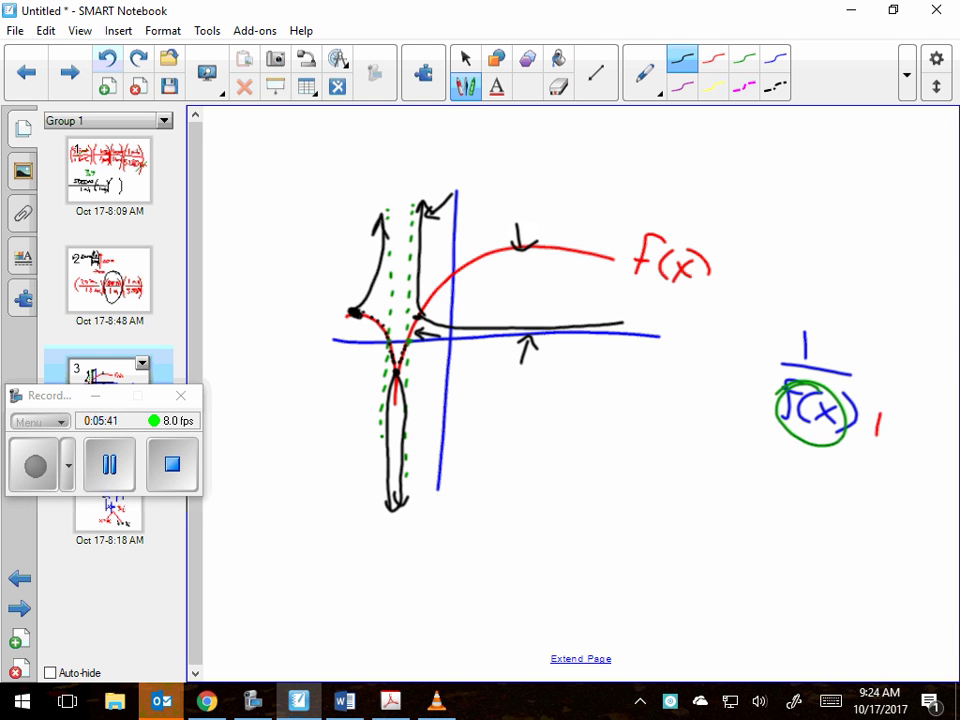
- Circle the red curve's two x-intercepts in black and draw an arrow pointing to the circled f(x) in the denominator
mouse_move(388, 334)
mouse_down()
mouse_move(379, 341)
mouse_move(412, 337)
mouse_move(403, 340)
mouse_up()
drag(714, 424, 763, 405)
drag(743, 398, 752, 421)
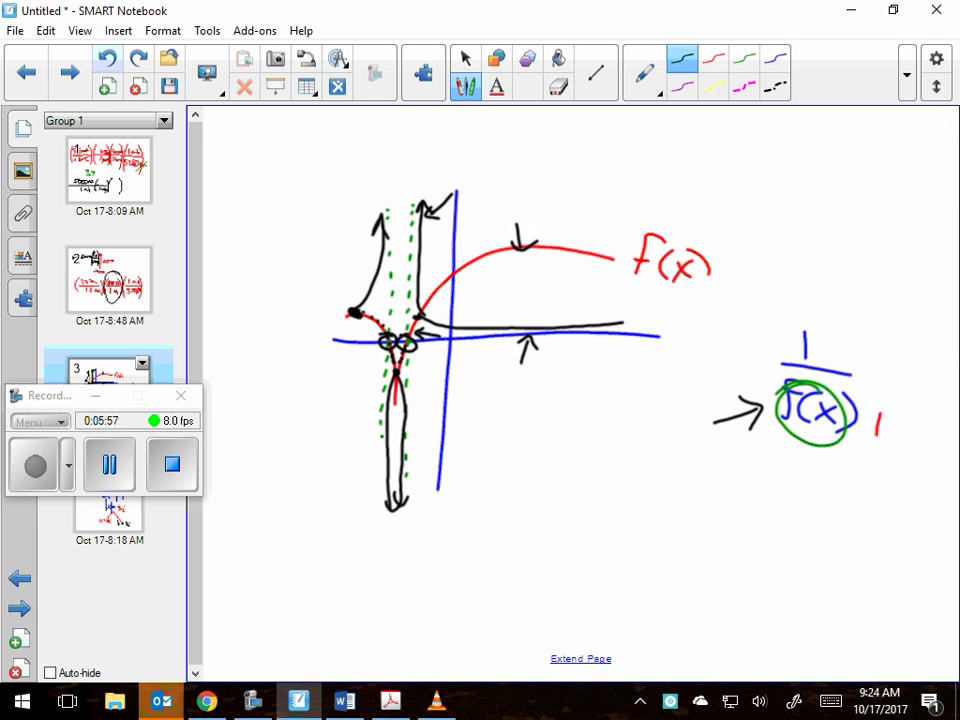
- Draw black arrows pointing to the two marked points above the x-axis and the one below it
drag(296, 315, 333, 315)
mouse_move(320, 306)
mouse_down()
mouse_move(333, 315)
mouse_move(322, 323)
mouse_up()
drag(483, 303, 435, 316)
drag(440, 308, 428, 322)
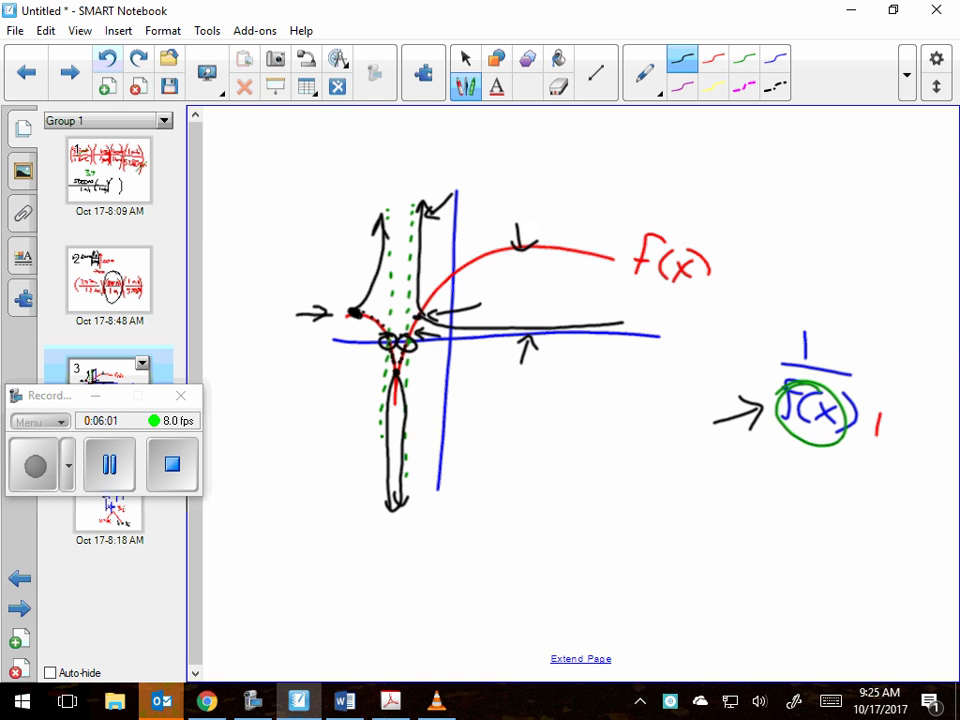
drag(327, 378, 378, 376)
drag(360, 366, 362, 390)
- Add a new page and draw black vertical and horizontal axes on it
click(107, 87)
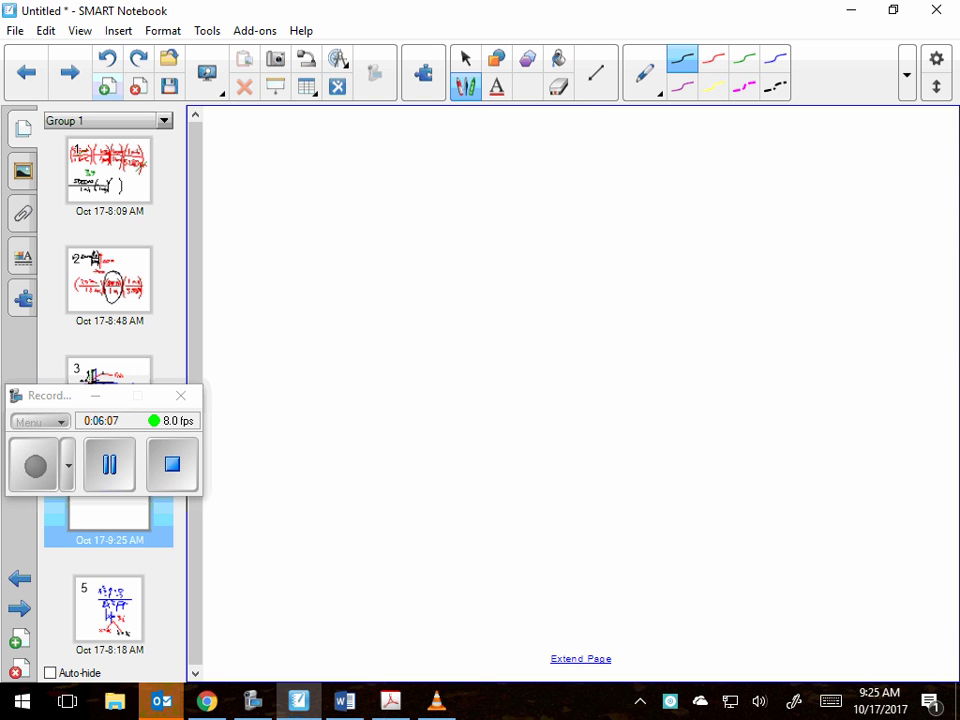
drag(456, 180, 478, 545)
drag(324, 374, 734, 341)
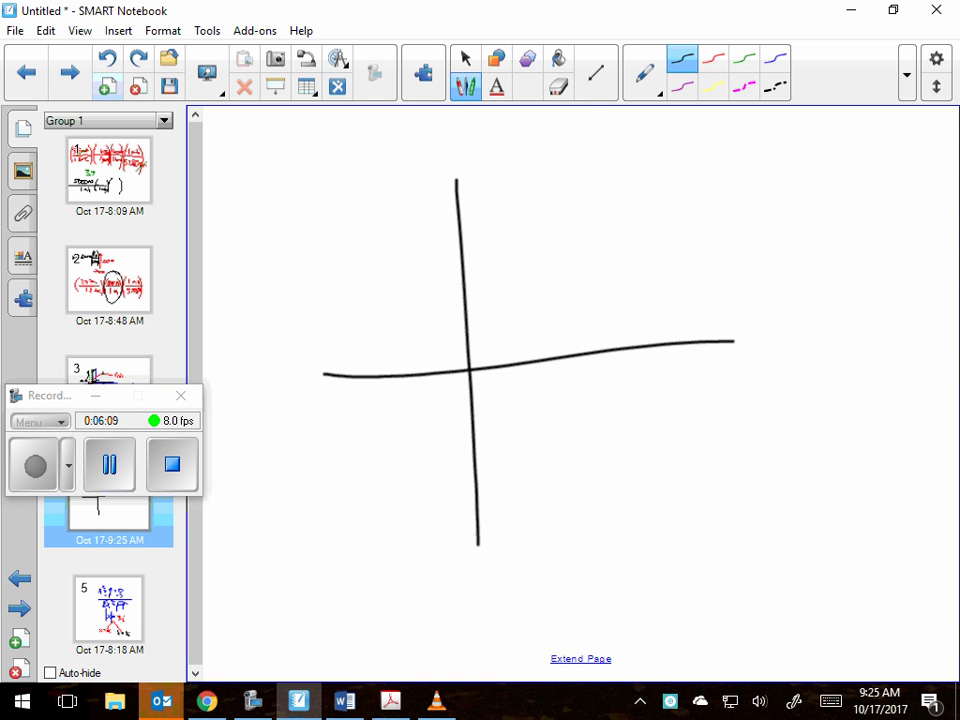
- Draw a red curve in the second quadrant with arrowheads beside both axes and mark a red point on its bend
click(714, 58)
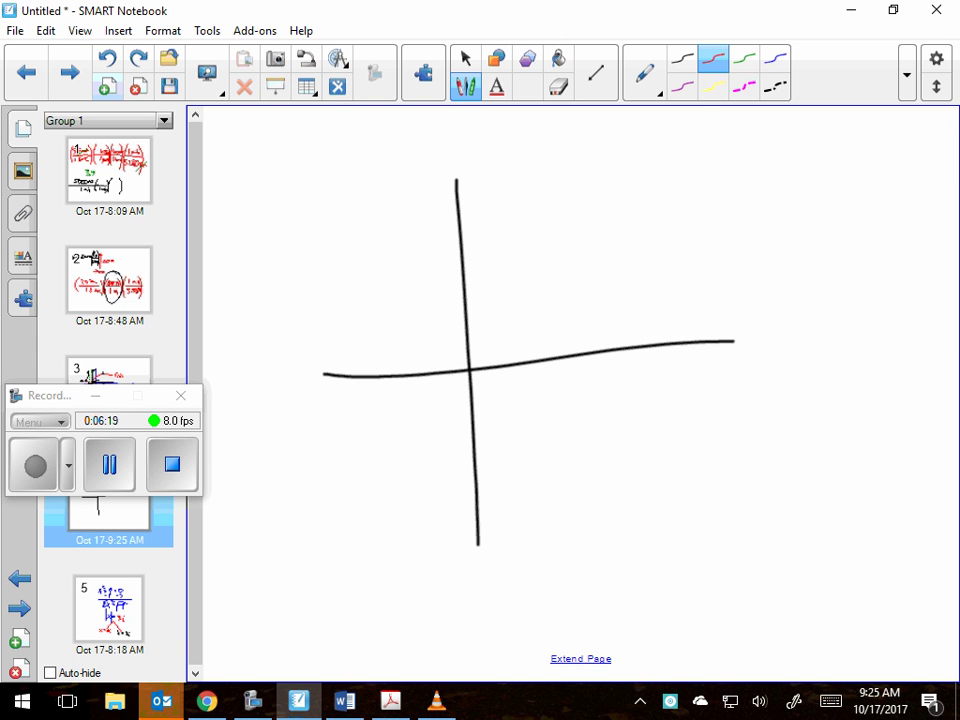
mouse_move(342, 364)
mouse_down()
mouse_move(422, 339)
mouse_move(446, 261)
mouse_move(441, 181)
mouse_move(448, 192)
mouse_up()
mouse_move(355, 351)
mouse_down()
mouse_move(337, 366)
mouse_move(358, 373)
mouse_up()
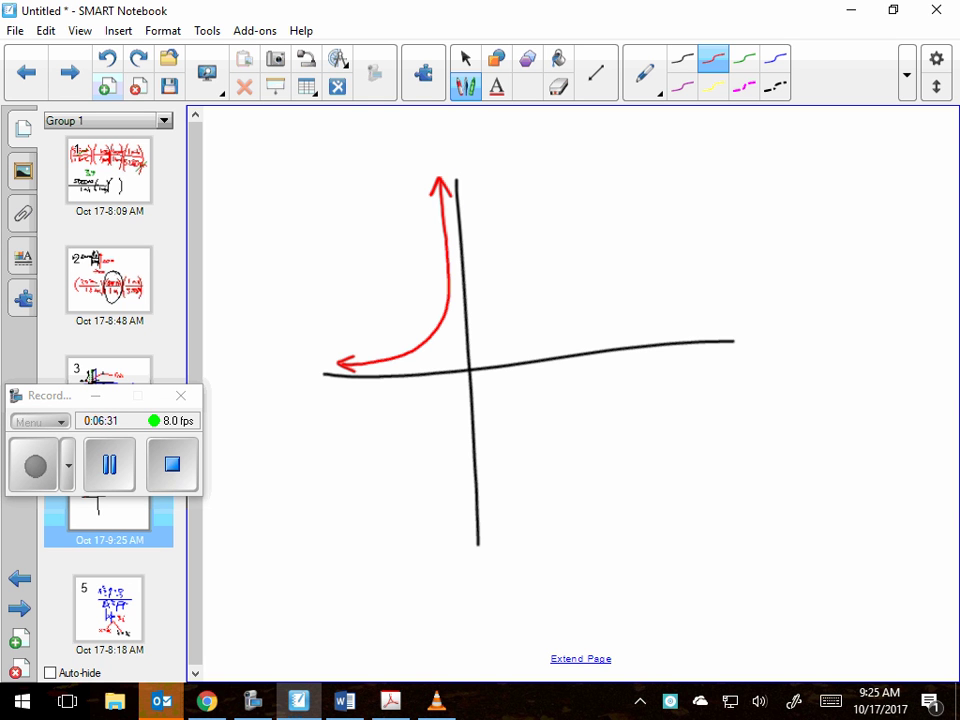
click(429, 337)
- Dot the red curve in green and draw a green reciprocal curve through the marked point, from an upper-left arrowhead down toward the origin
click(465, 58)
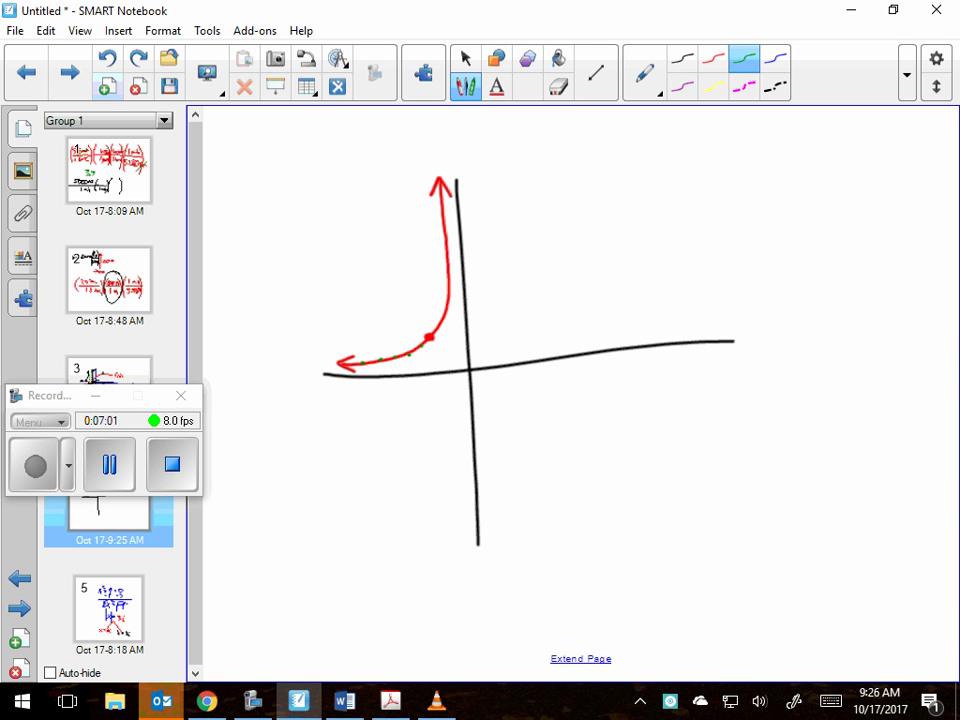
mouse_move(428, 335)
mouse_down()
mouse_move(386, 287)
mouse_move(321, 173)
mouse_move(350, 186)
mouse_up()
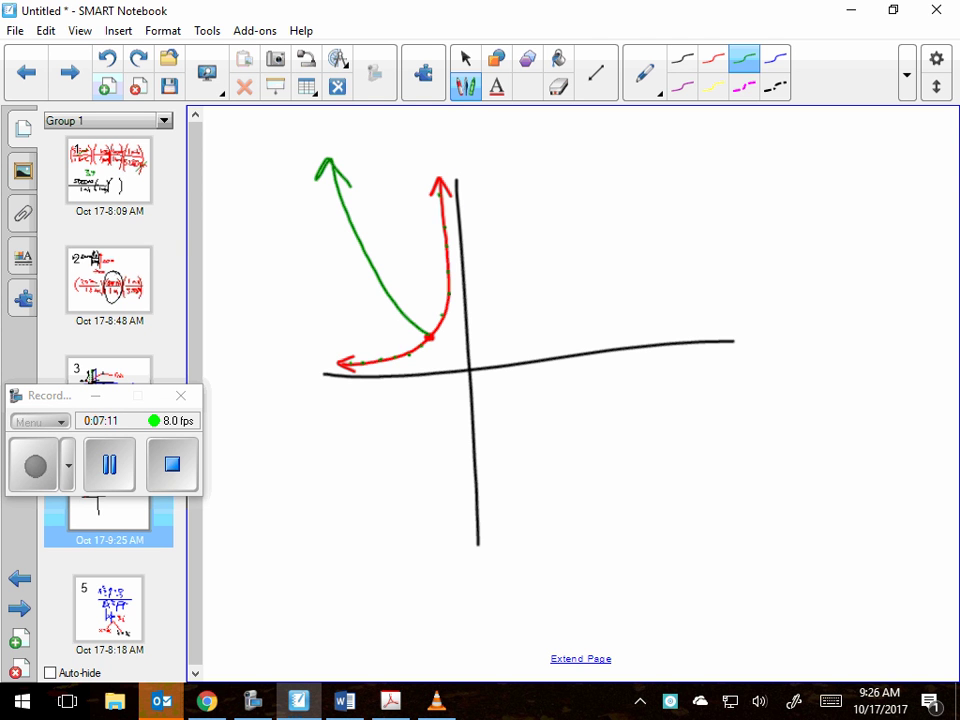
drag(428, 336, 462, 362)
- Add green dashes along the red curve's low stretch, and extend green arrows far left beside the x-axis and further up the reciprocal branch
drag(408, 355, 403, 358)
drag(396, 360, 390, 362)
drag(378, 364, 205, 360)
drag(205, 360, 222, 367)
mouse_move(327, 160)
mouse_down()
mouse_move(313, 110)
mouse_move(338, 124)
mouse_up()
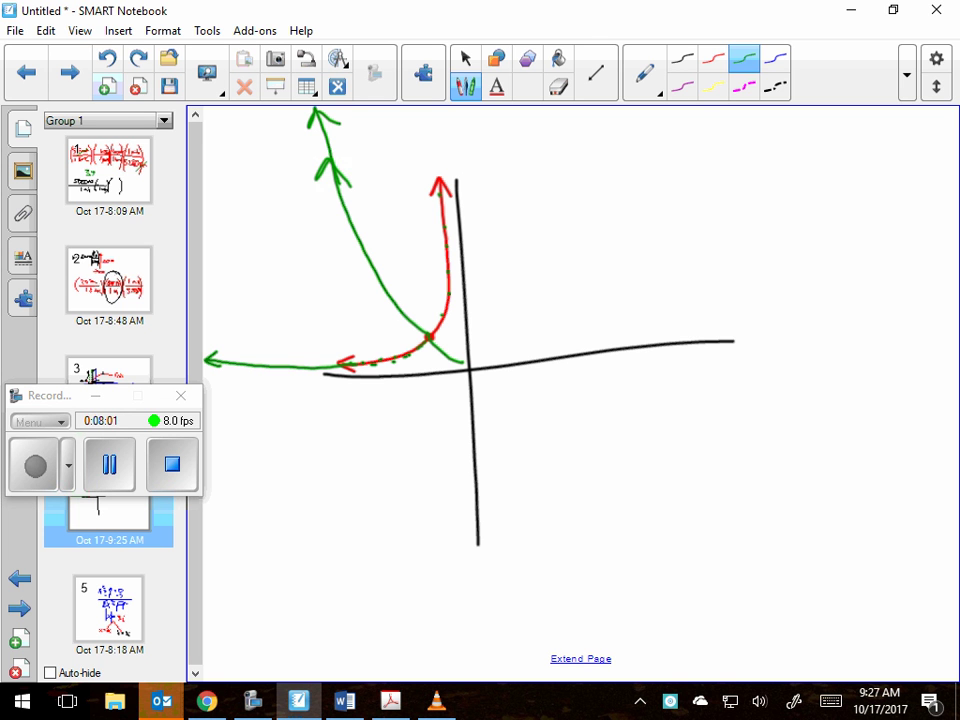
- Dash the steep part of the red curve in blue and draw a blue curve from the marked point down toward the origin
click(775, 58)
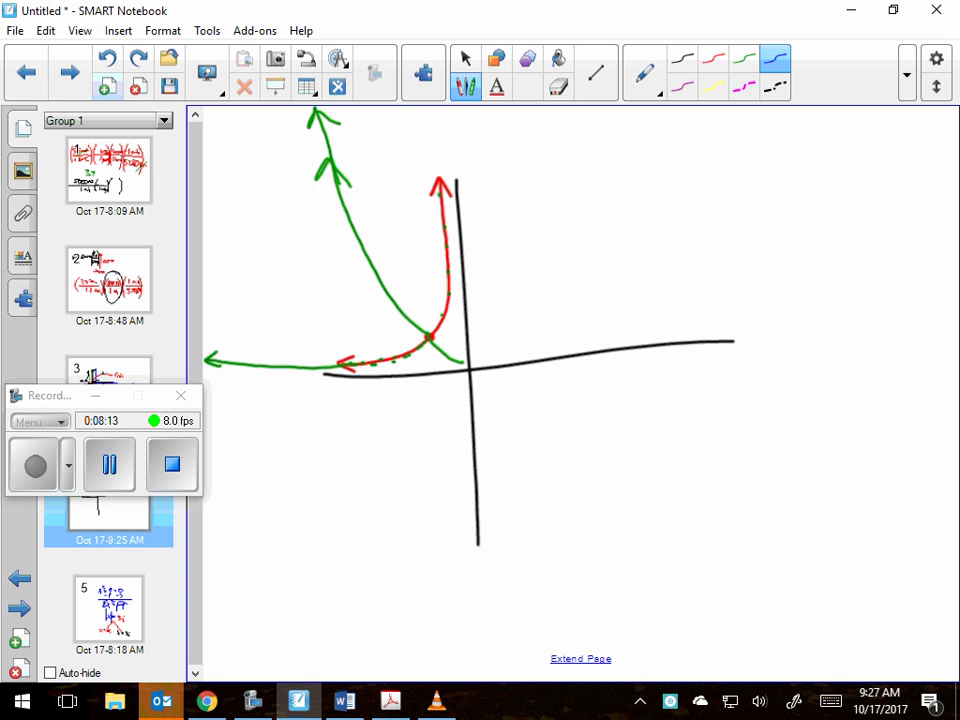
drag(449, 295, 441, 177)
drag(427, 335, 462, 366)
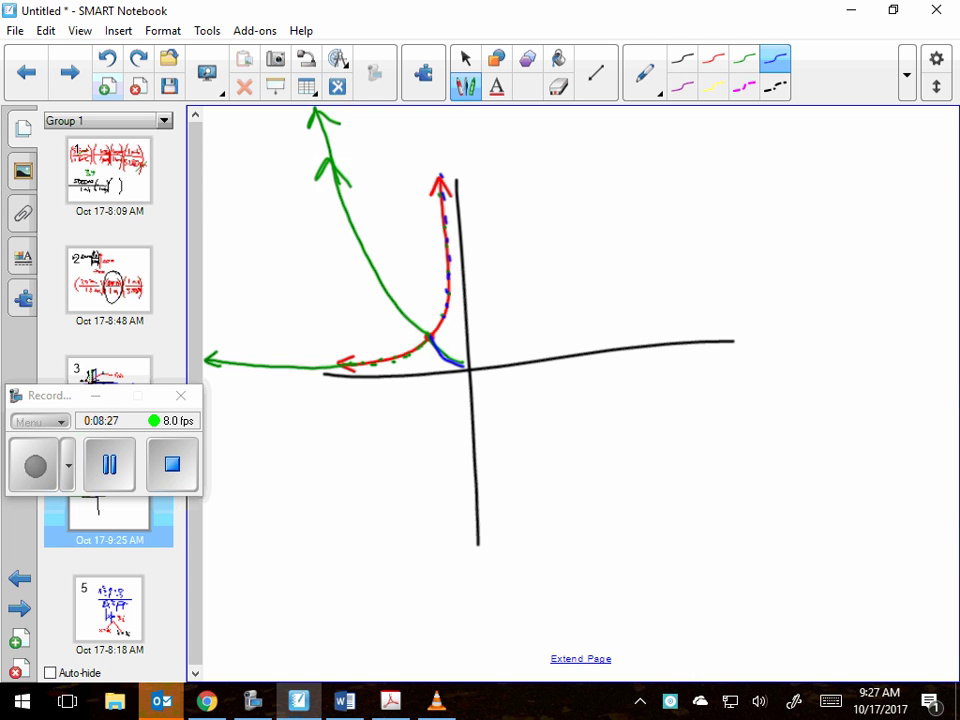
- Draw blue dashes along the y-axis and undo the lower ones
drag(457, 180, 478, 556)
click(107, 58)
click(107, 58)
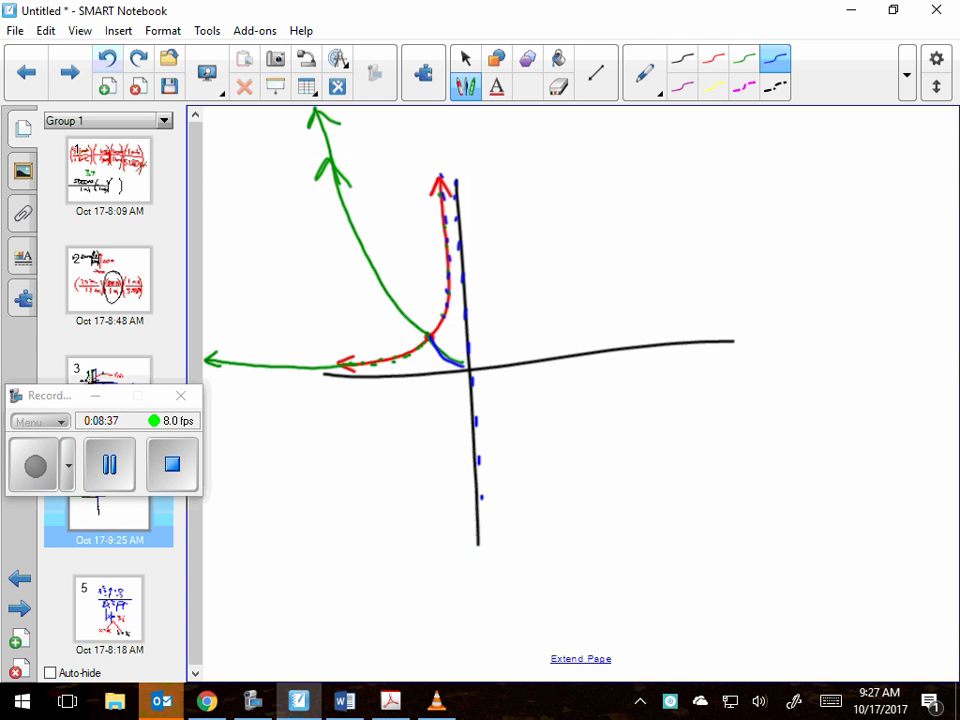
click(107, 58)
- Branch a red curve from the bend up into the first quadrant, and a green curve along the positive x-axis, both ending in arrowheads
click(465, 58)
click(712, 58)
mouse_move(440, 315)
mouse_down()
mouse_move(590, 197)
mouse_move(648, 122)
mouse_move(667, 128)
mouse_up()
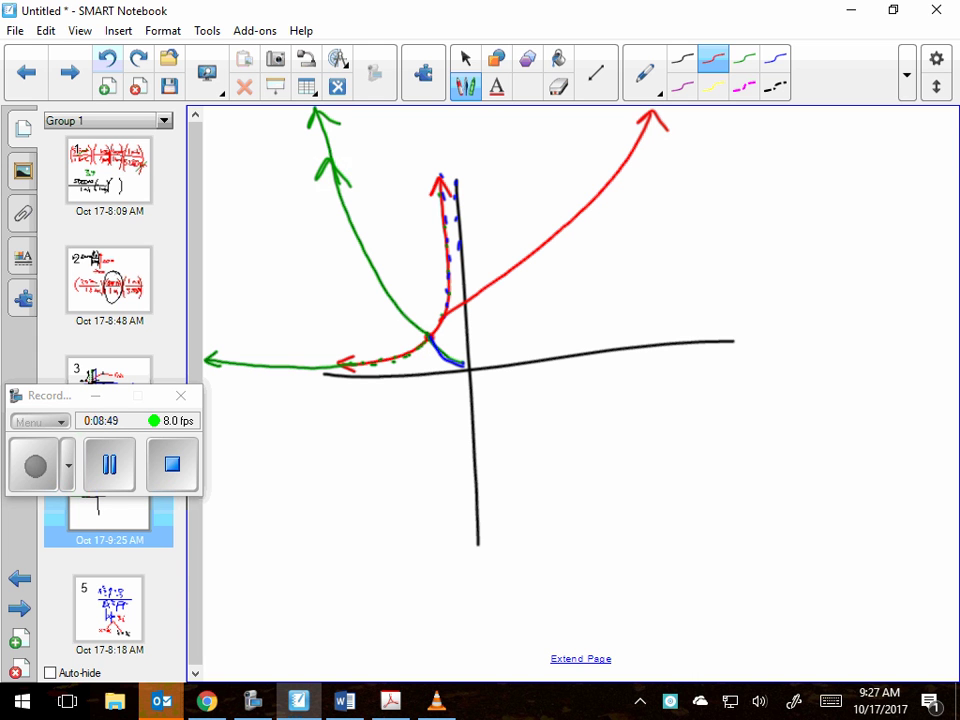
click(465, 58)
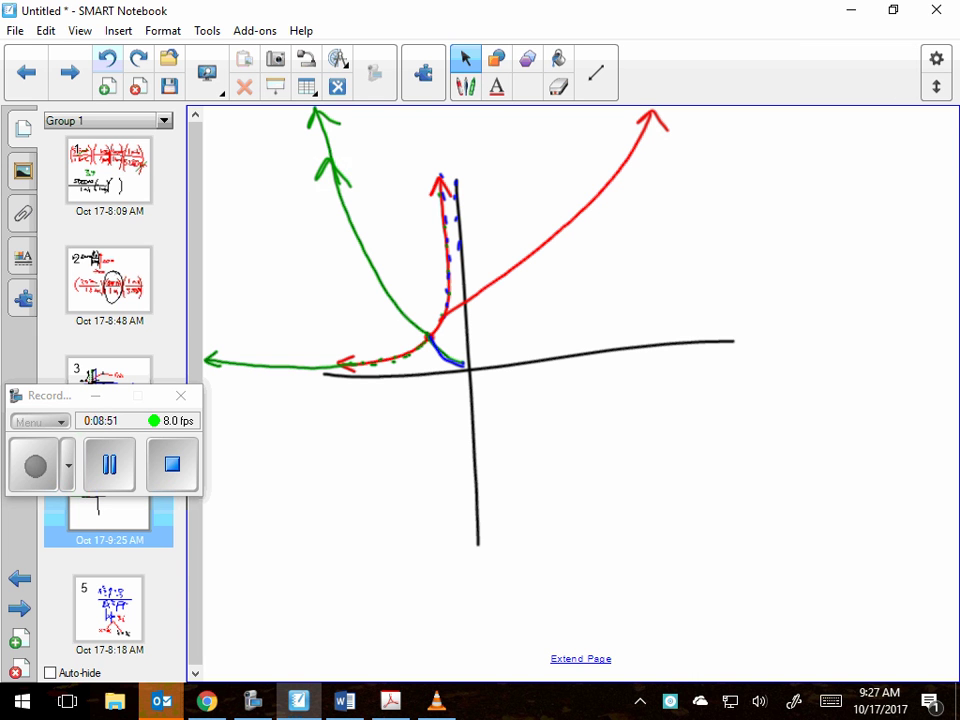
drag(438, 357, 708, 340)
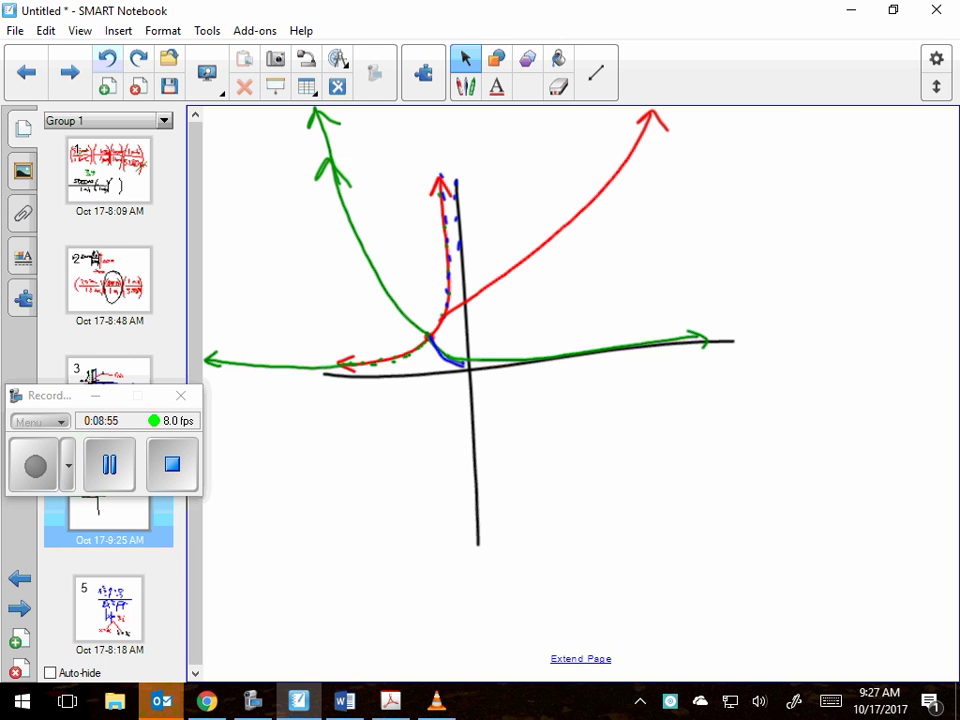
- Add another new page and draw a fresh pair of black axes on it
click(107, 86)
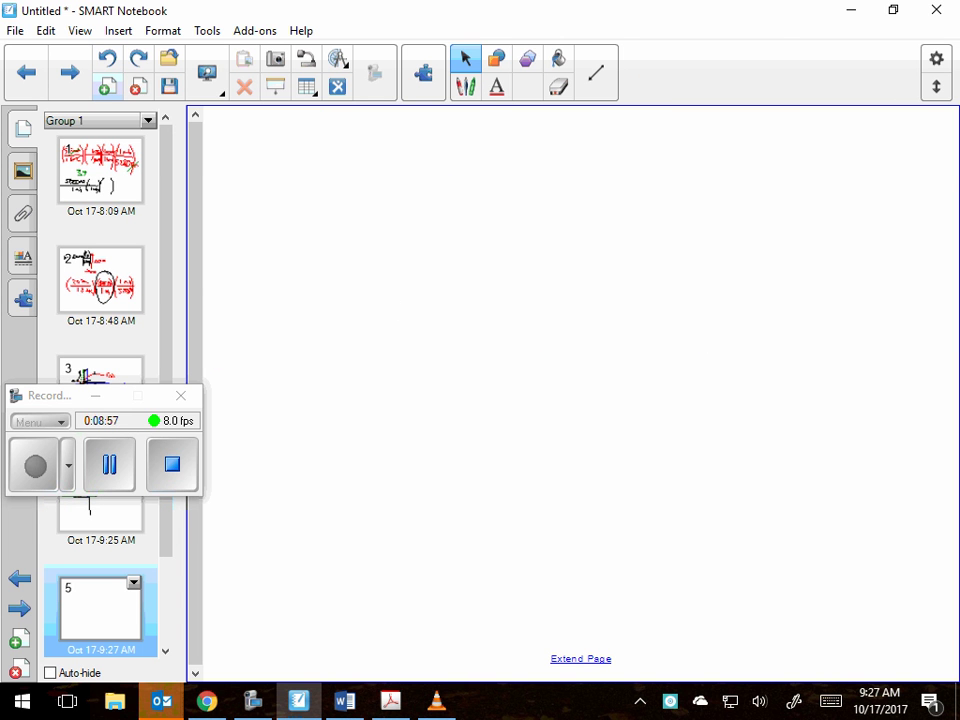
drag(465, 174, 467, 527)
drag(327, 361, 712, 372)
- Draw a red arch peaking near the y-axis, mark its end points on the x-axis and label it f(x)
click(713, 60)
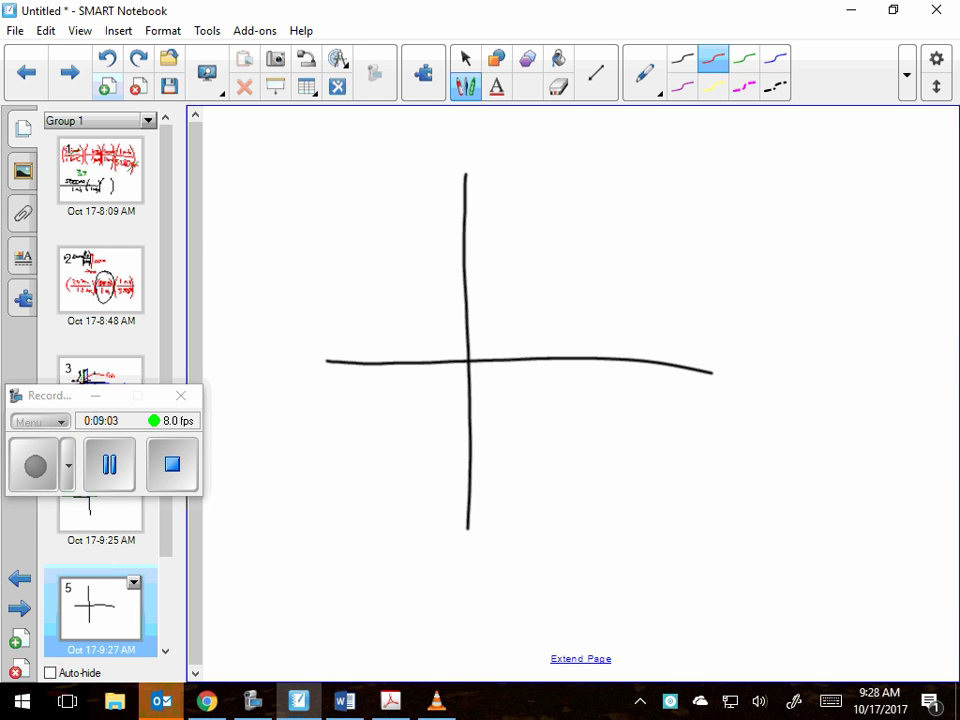
mouse_move(358, 354)
mouse_down()
mouse_move(392, 272)
mouse_move(544, 244)
mouse_move(605, 357)
mouse_up()
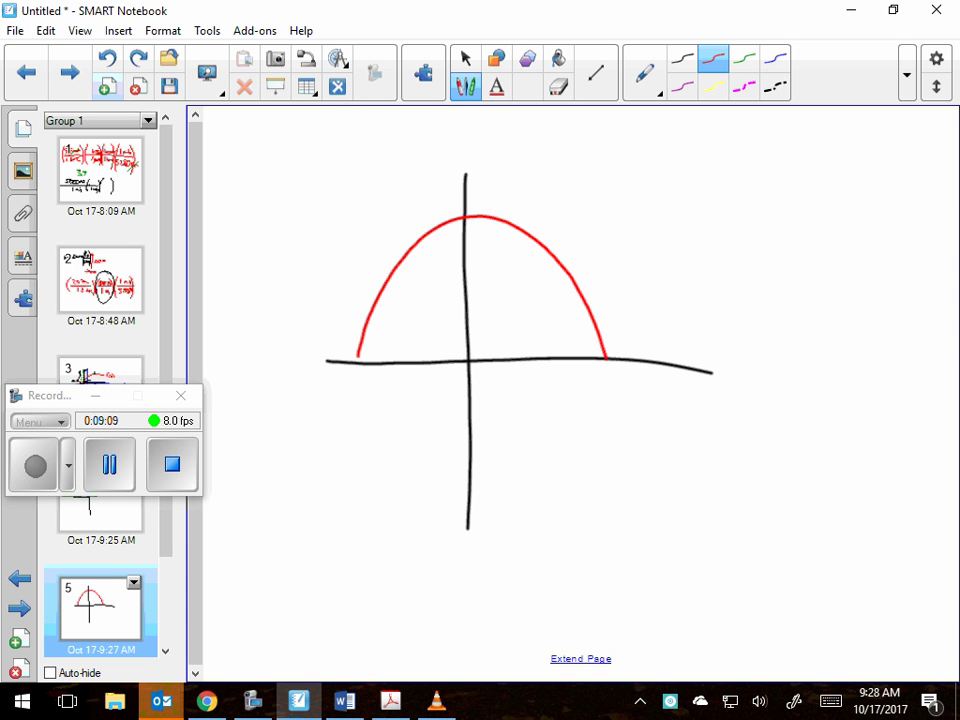
click(357, 362)
click(606, 356)
mouse_move(556, 200)
mouse_down()
mouse_move(546, 229)
mouse_move(557, 212)
mouse_up()
mouse_move(574, 205)
mouse_down()
mouse_move(575, 225)
mouse_move(592, 222)
mouse_up()
mouse_move(592, 208)
mouse_down()
mouse_move(577, 223)
mouse_move(597, 229)
mouse_up()
click(465, 58)
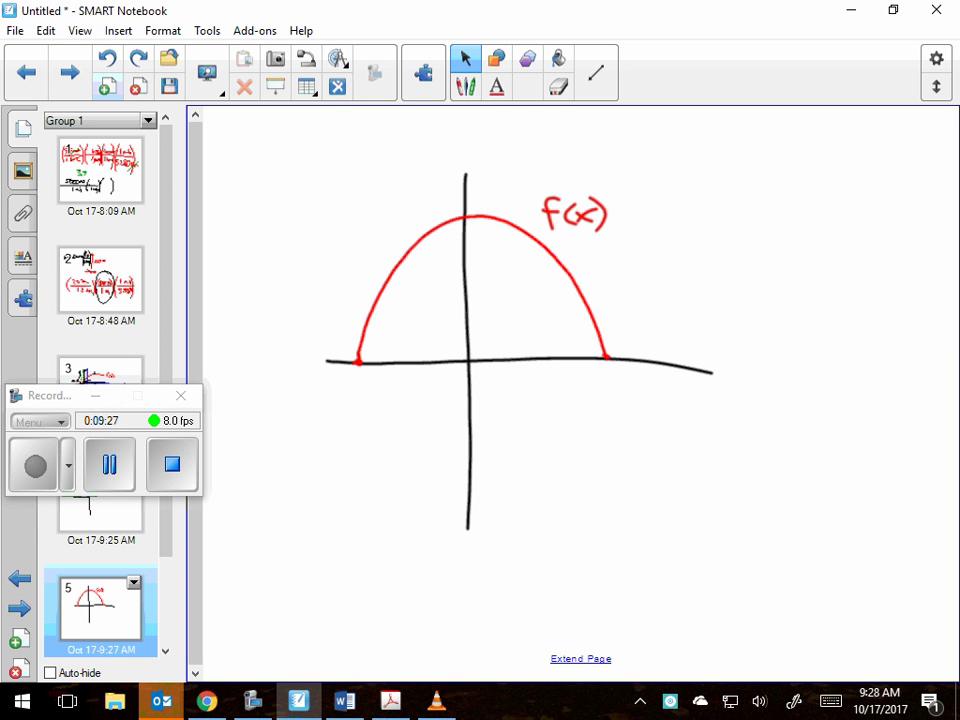
- Mark a blue point low on each side of the red arch and add small blue dots along its top
key(alt+Tab)
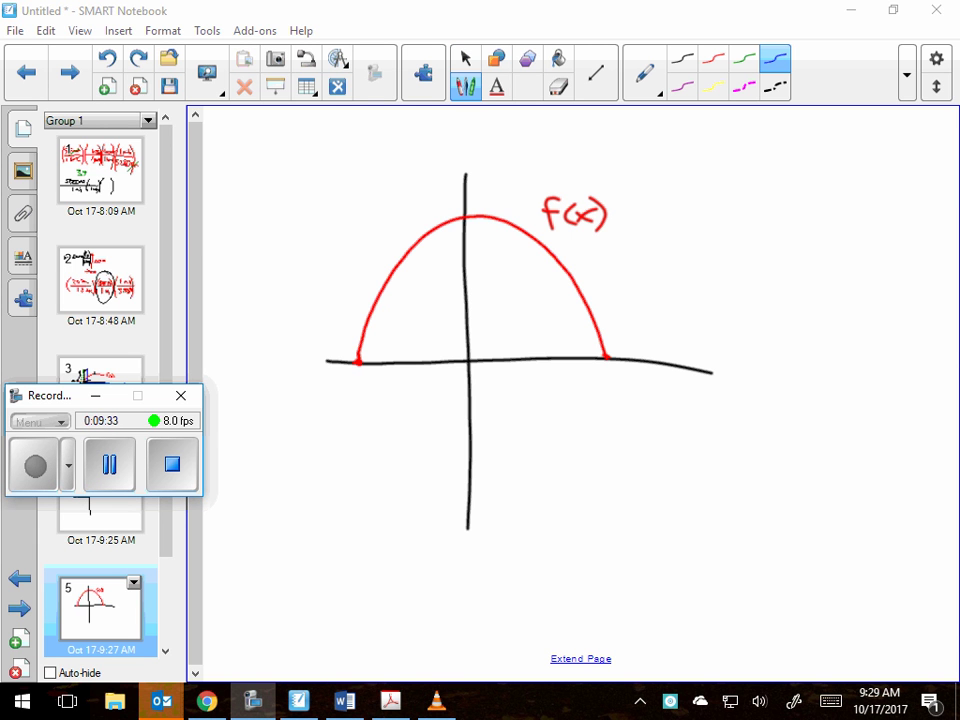
click(588, 308)
click(367, 318)
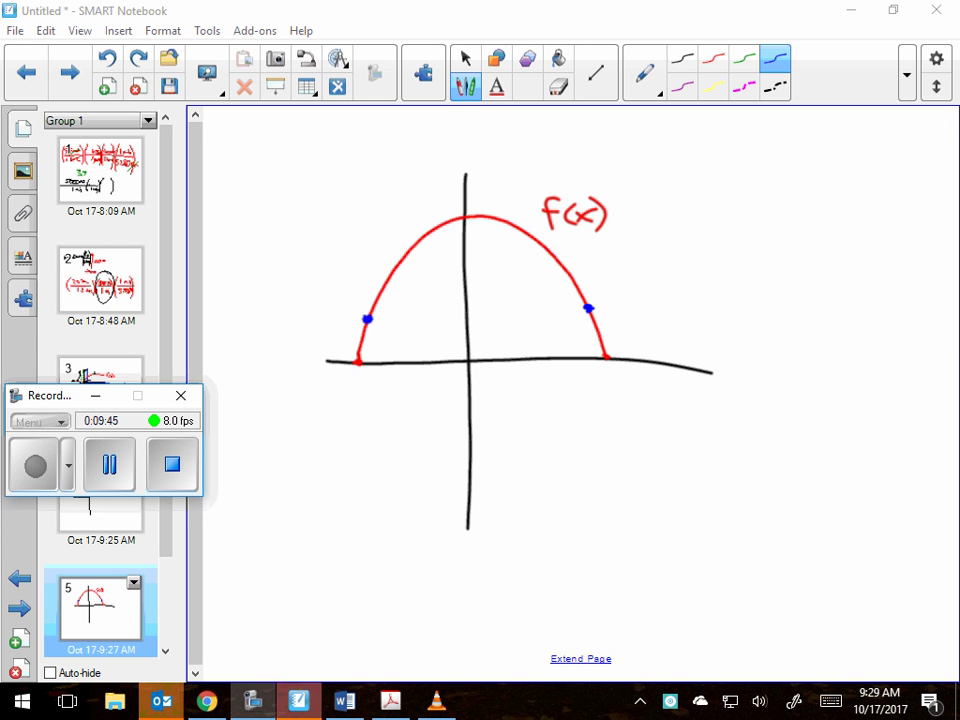
click(429, 227)
click(441, 220)
click(454, 215)
click(469, 213)
click(504, 217)
click(519, 225)
click(529, 232)
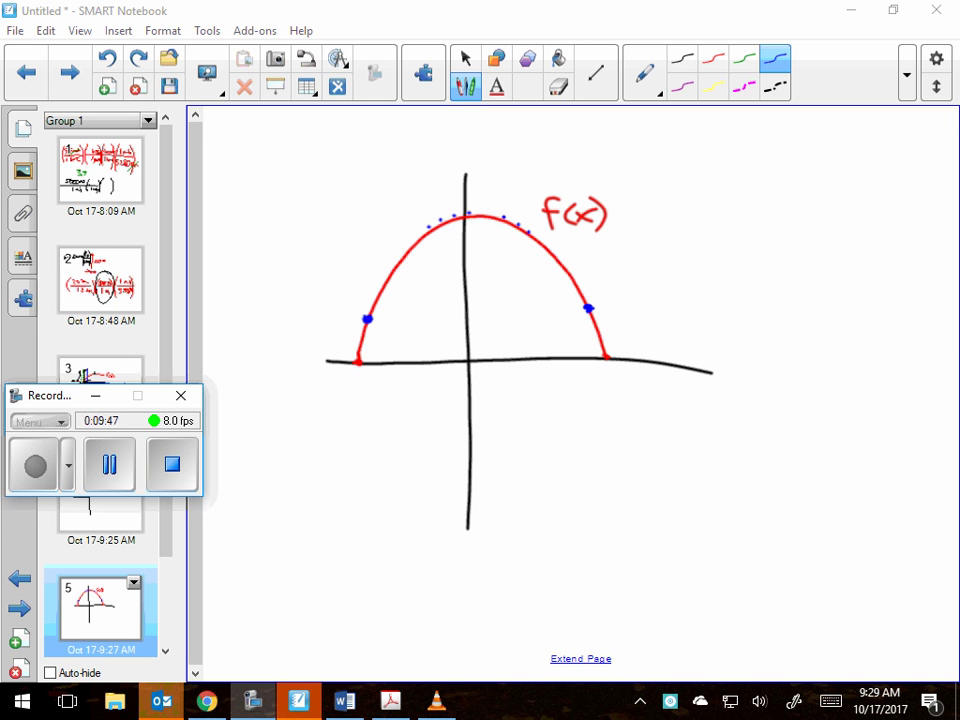
- Draw the blue reciprocal as a U dipping near the x-axis between the marked points, rising to arrowheads, with dots along the arch's left foot
mouse_move(367, 320)
mouse_down()
mouse_move(472, 352)
mouse_move(546, 338)
mouse_move(588, 308)
mouse_up()
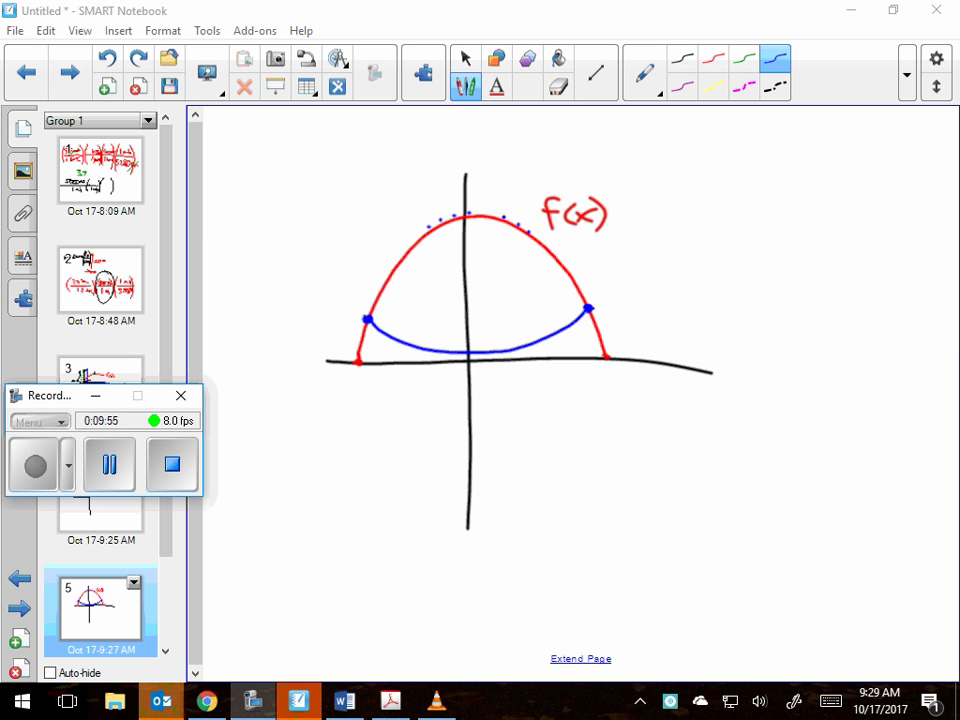
click(361, 333)
click(359, 340)
click(357, 355)
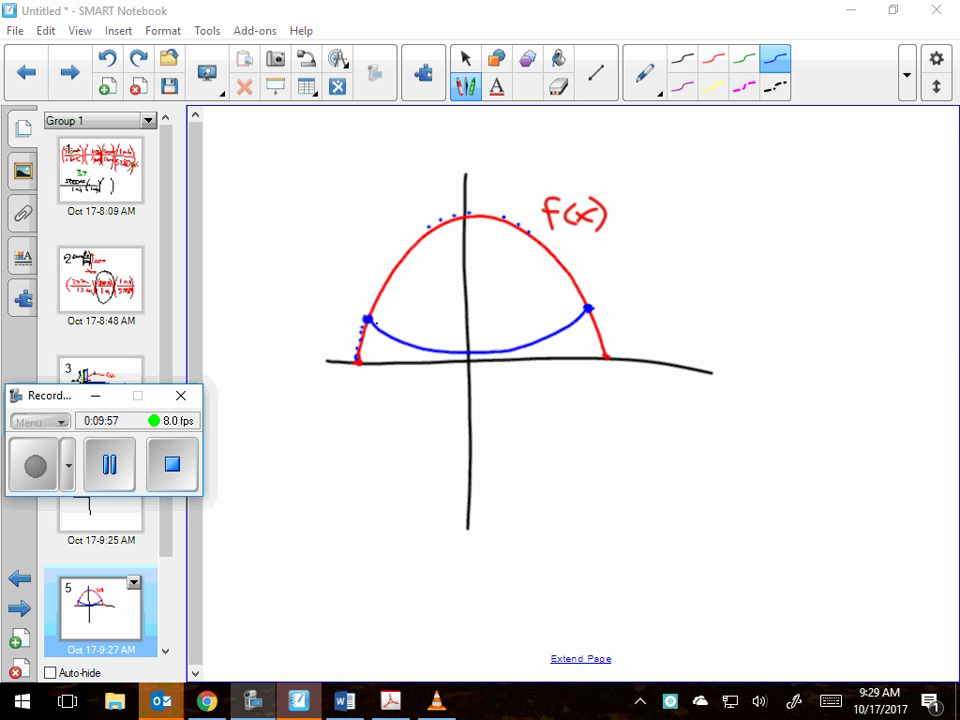
mouse_move(376, 324)
mouse_down()
mouse_move(364, 298)
mouse_move(352, 148)
mouse_up()
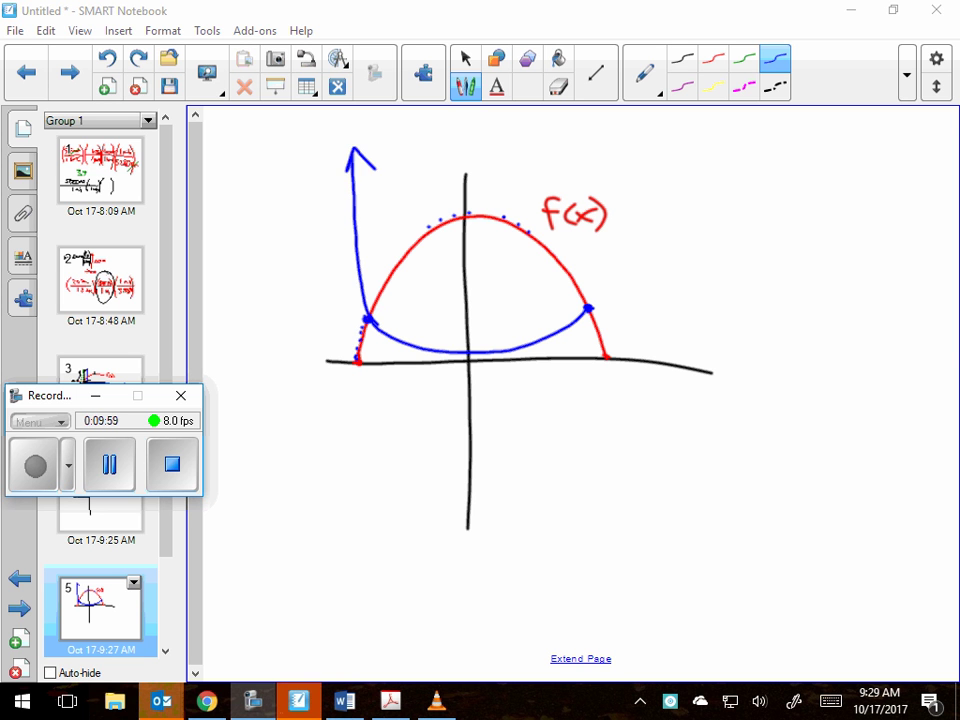
mouse_move(588, 310)
mouse_down()
mouse_move(607, 145)
mouse_move(616, 166)
mouse_up()
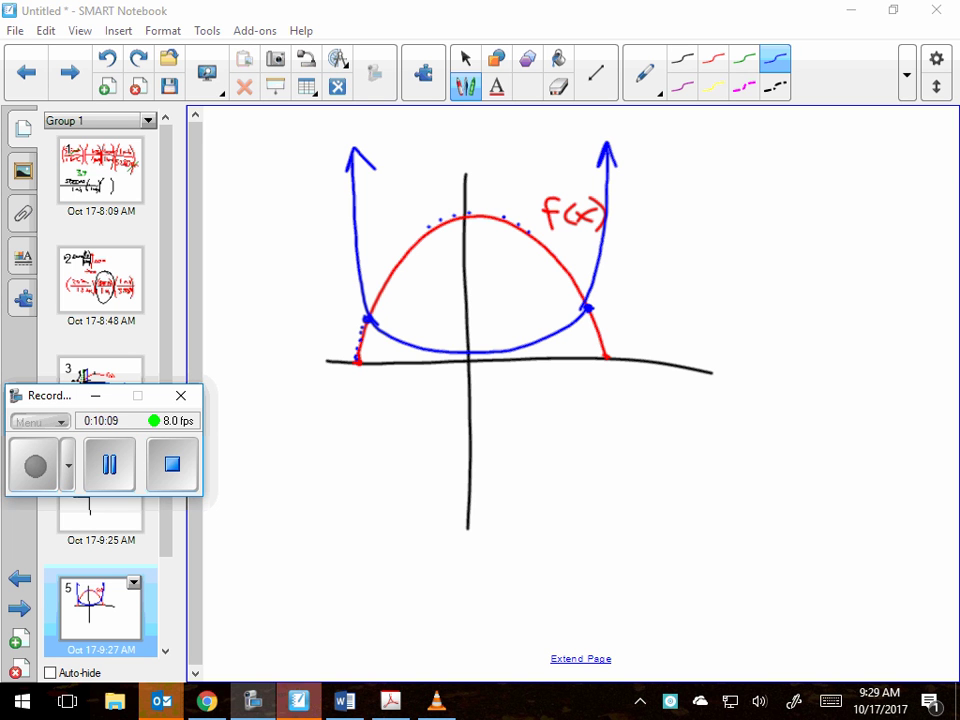
- Circle both x-intercepts of the arch in green and draw a dashed green vertical asymptote through each
click(744, 58)
drag(605, 348, 610, 349)
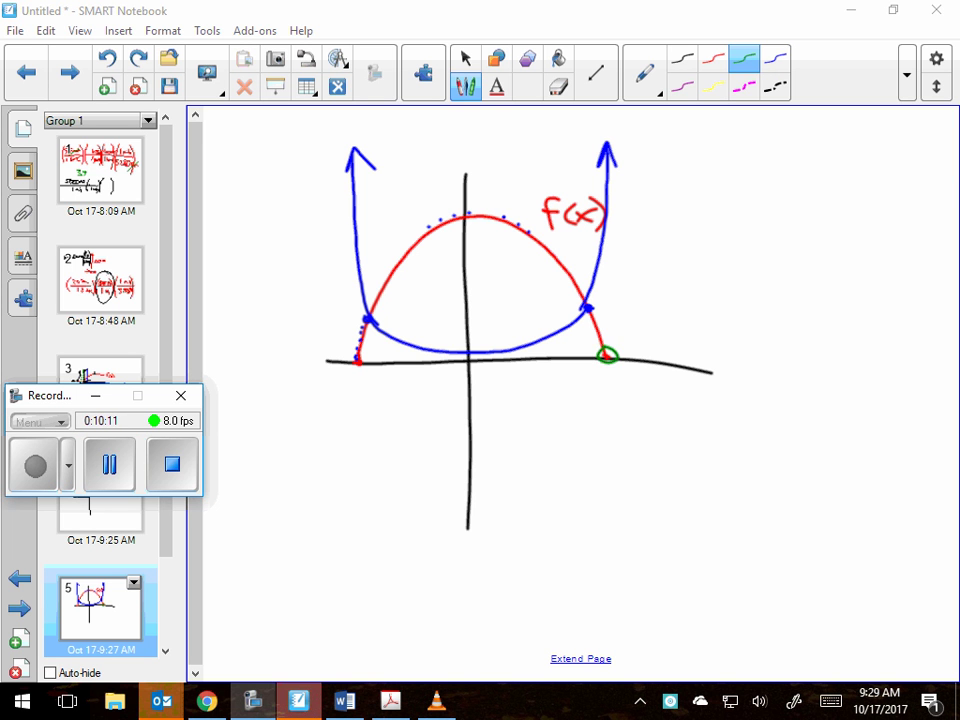
drag(366, 356, 362, 352)
drag(620, 170, 620, 178)
drag(620, 203, 619, 212)
drag(618, 247, 611, 303)
drag(605, 374, 604, 382)
drag(604, 417, 596, 475)
drag(592, 510, 592, 531)
drag(343, 122, 358, 500)
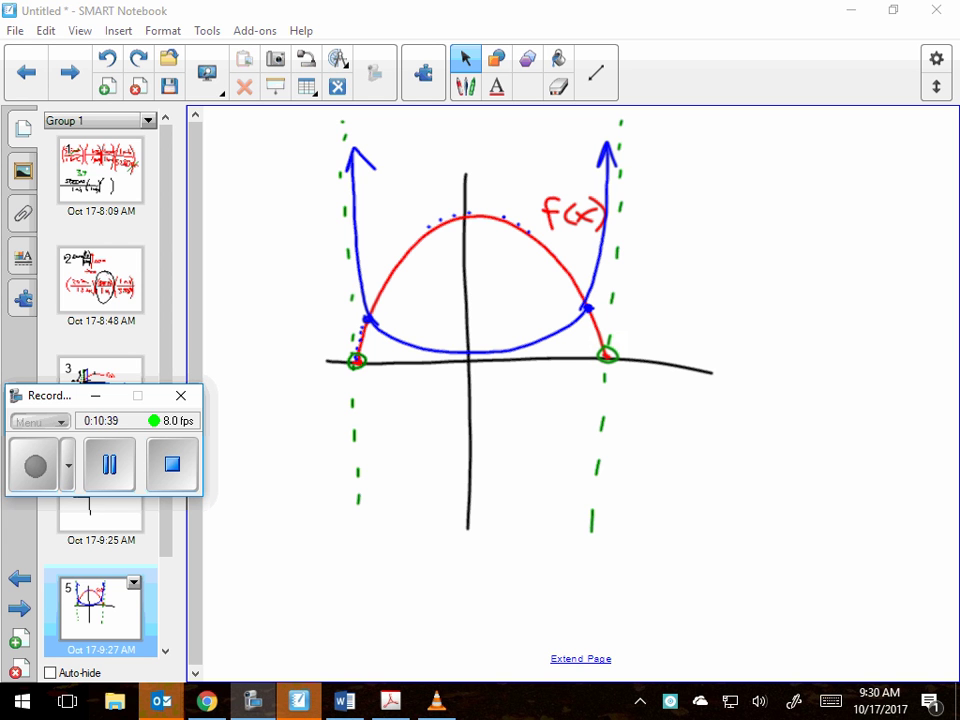
- Add a blank notebook page, and switch to the Schoology course in Chrome to open the Drone Day 1 assignment's attached PDF
click(107, 86)
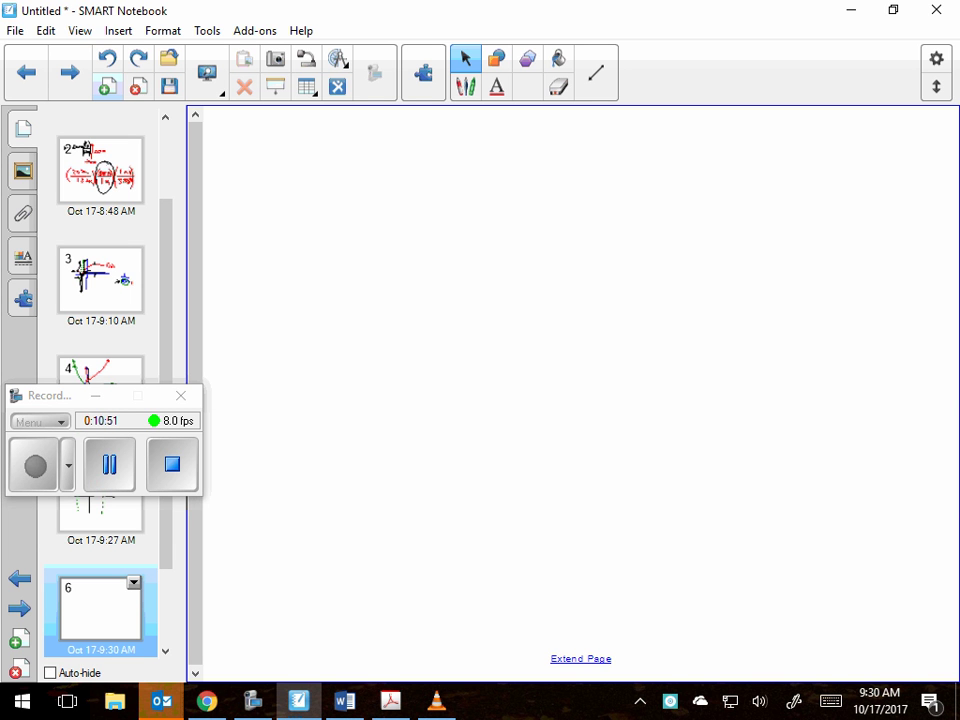
key(alt+Tab)
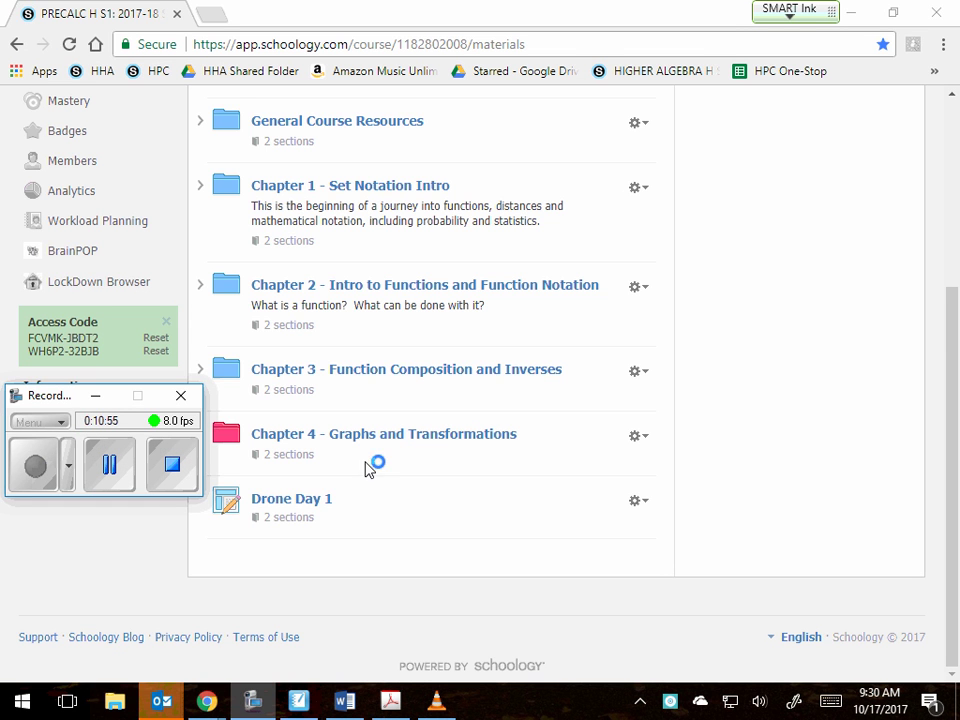
click(290, 507)
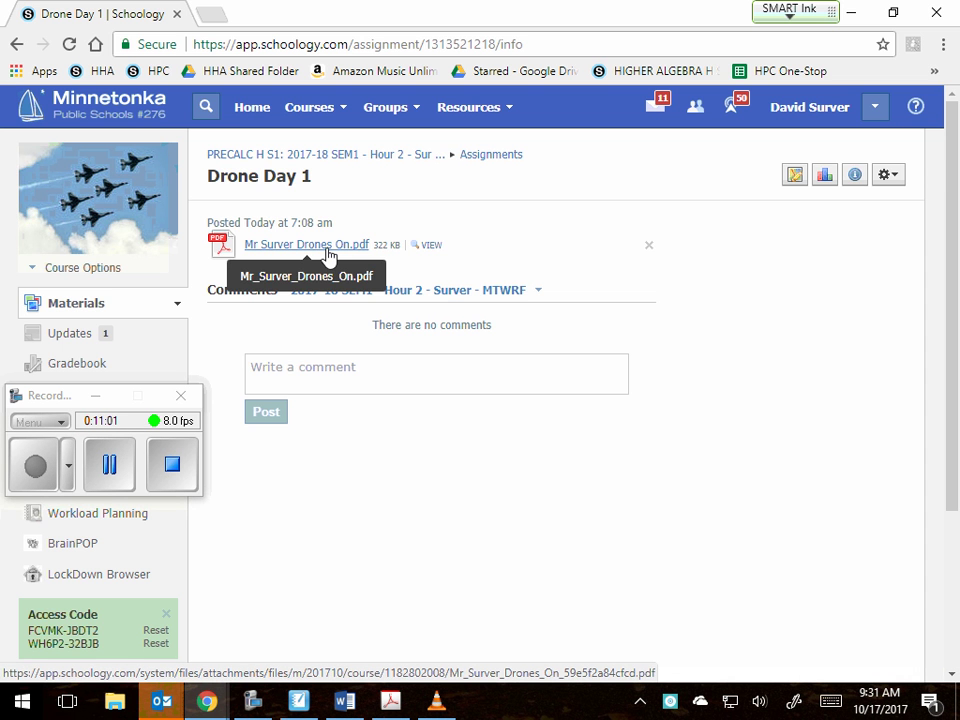
click(328, 256)
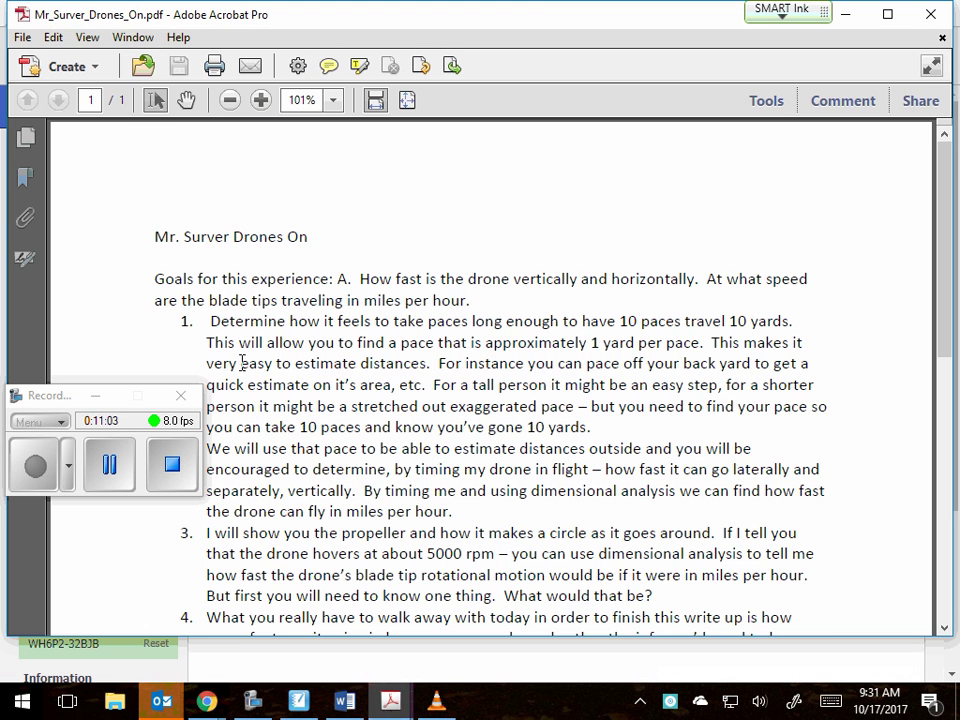
- Draw two long, roughly parallel blue vertical ink lines over the numbered instructions in the PDF
scroll(399, 369, down, 2)
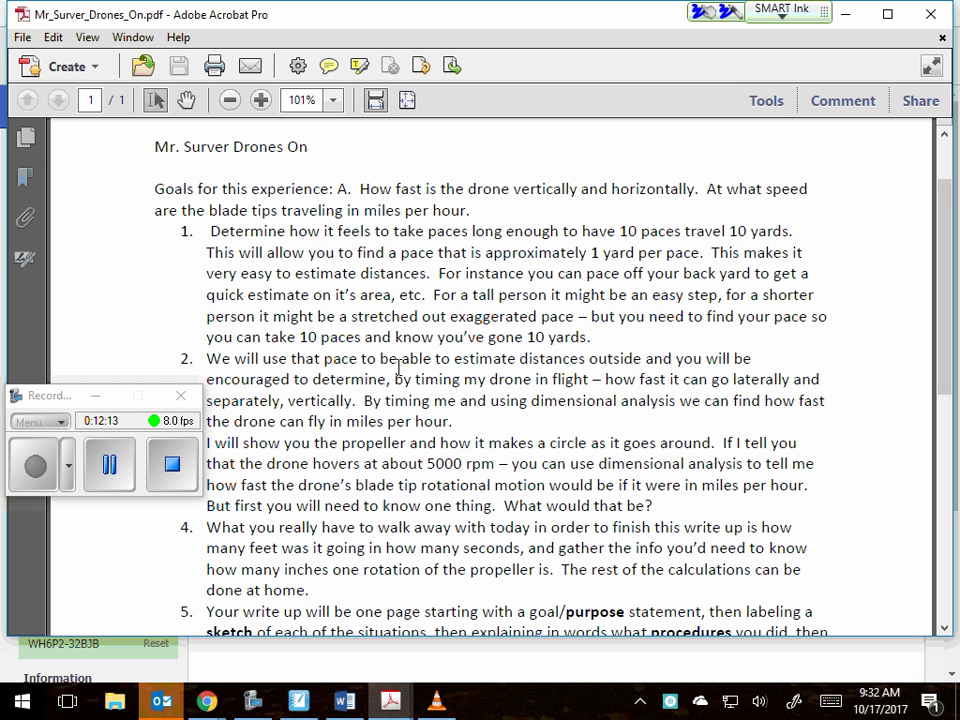
drag(469, 156, 471, 385)
drag(612, 157, 626, 440)
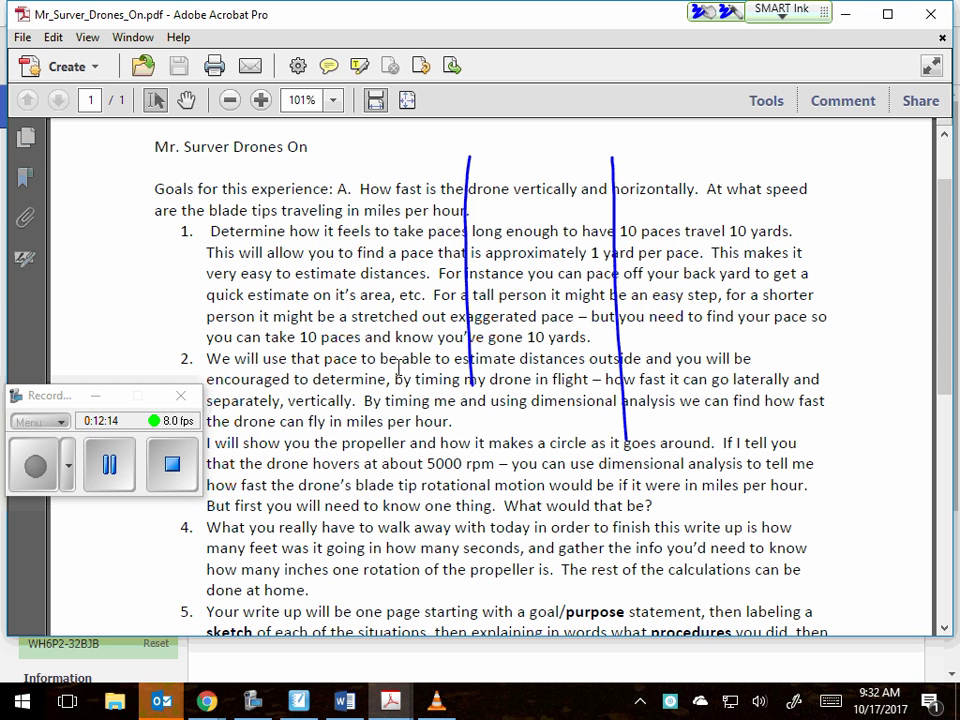
- Sketch a left-pointing blue flight arrow across the two vertical ink lines, with a small drone at its starting end
mouse_move(710, 157)
mouse_down()
mouse_move(469, 158)
mouse_move(403, 178)
mouse_move(470, 162)
mouse_up()
drag(640, 148, 660, 163)
mouse_move(657, 147)
mouse_down()
mouse_move(636, 164)
mouse_move(644, 149)
mouse_move(633, 149)
mouse_move(661, 148)
mouse_move(633, 164)
mouse_up()
mouse_move(652, 158)
mouse_down()
mouse_move(661, 164)
mouse_move(652, 164)
mouse_up()
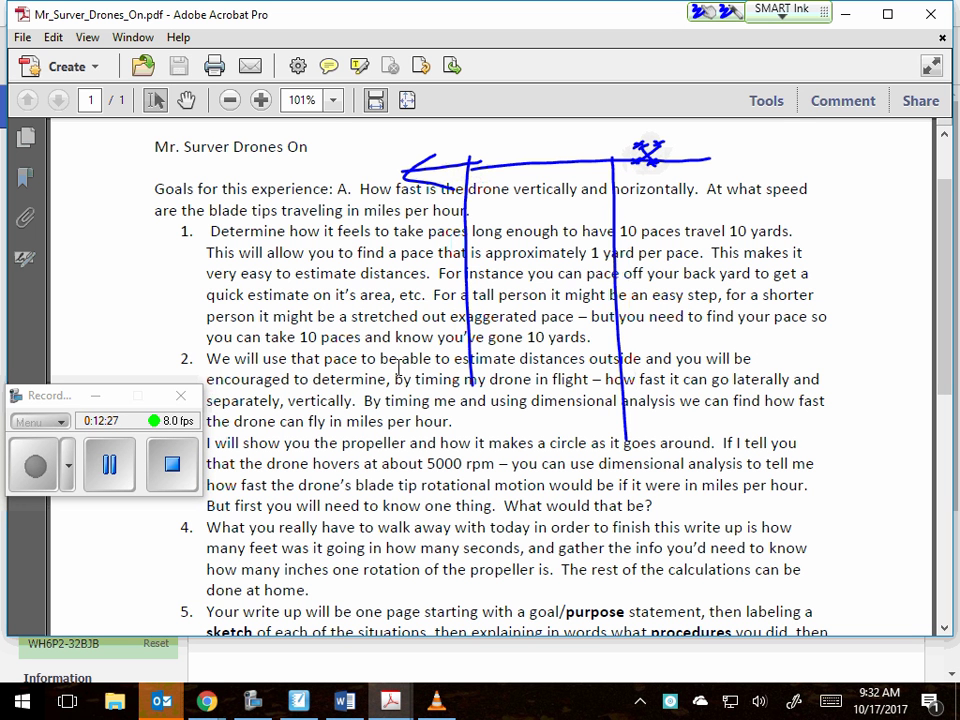
- Write 30 ft above and 2 sec below the arrow between the vertical lines, and clear all ink from the PDF
mouse_move(513, 137)
mouse_down()
mouse_move(514, 155)
mouse_move(539, 139)
mouse_move(552, 156)
mouse_move(573, 156)
mouse_up()
drag(565, 147, 587, 146)
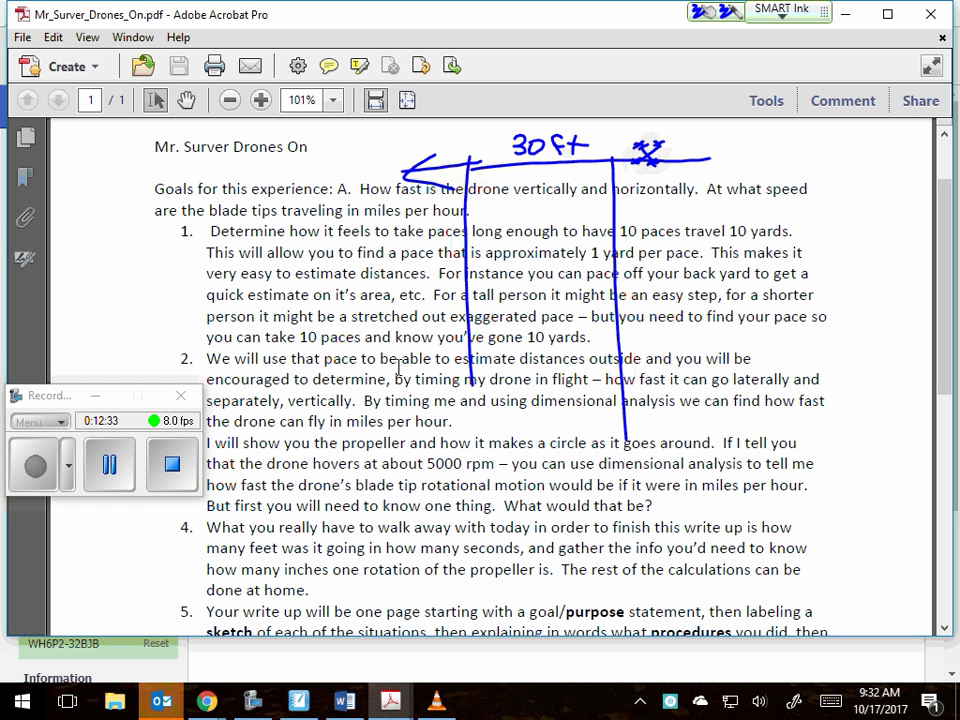
mouse_move(507, 190)
mouse_down()
mouse_move(529, 205)
mouse_move(575, 203)
mouse_up()
drag(598, 190, 590, 205)
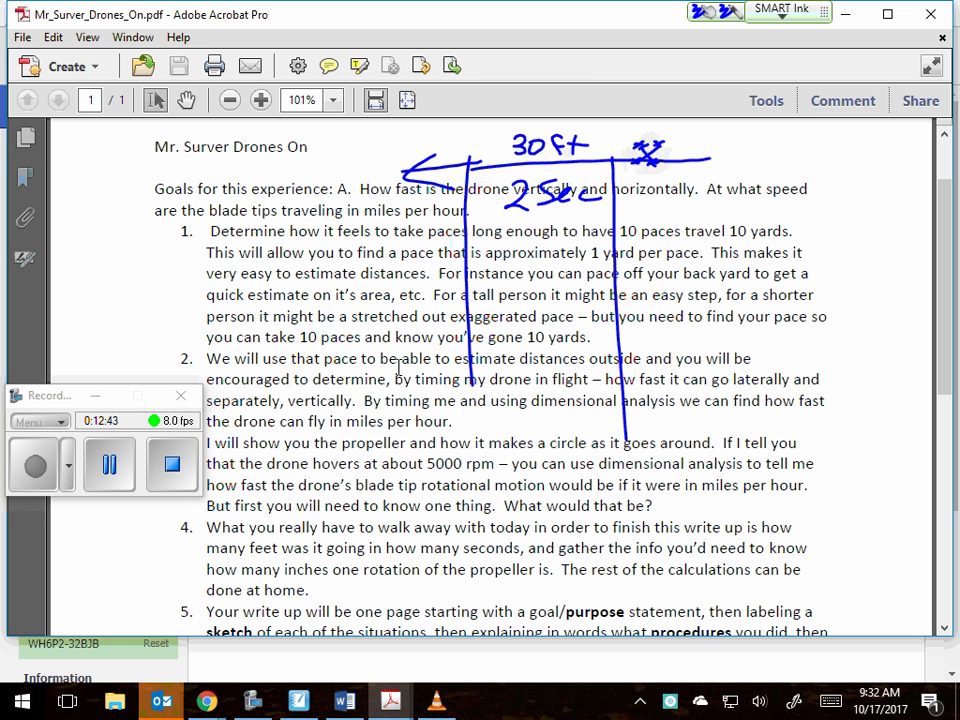
mouse_move(700, 155)
mouse_down()
mouse_move(459, 199)
mouse_move(561, 210)
mouse_move(671, 253)
mouse_move(605, 251)
mouse_move(501, 221)
mouse_move(485, 115)
mouse_up()
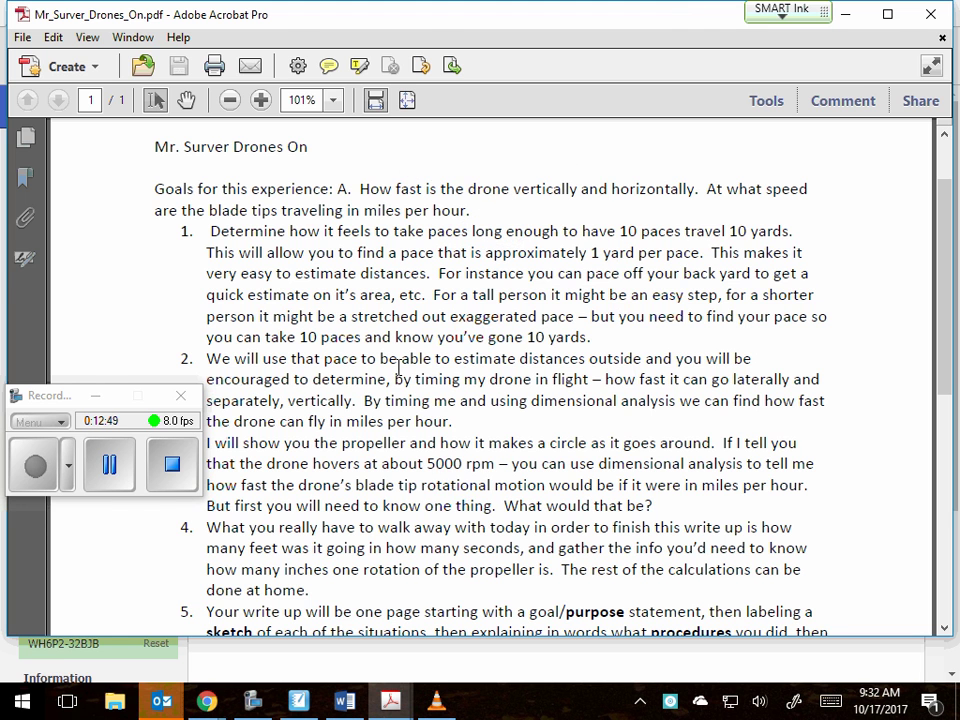
- Switch to SMART Notebook and handwrite the fraction 30 ft over 2 sec in black on the blank page 6
click(298, 701)
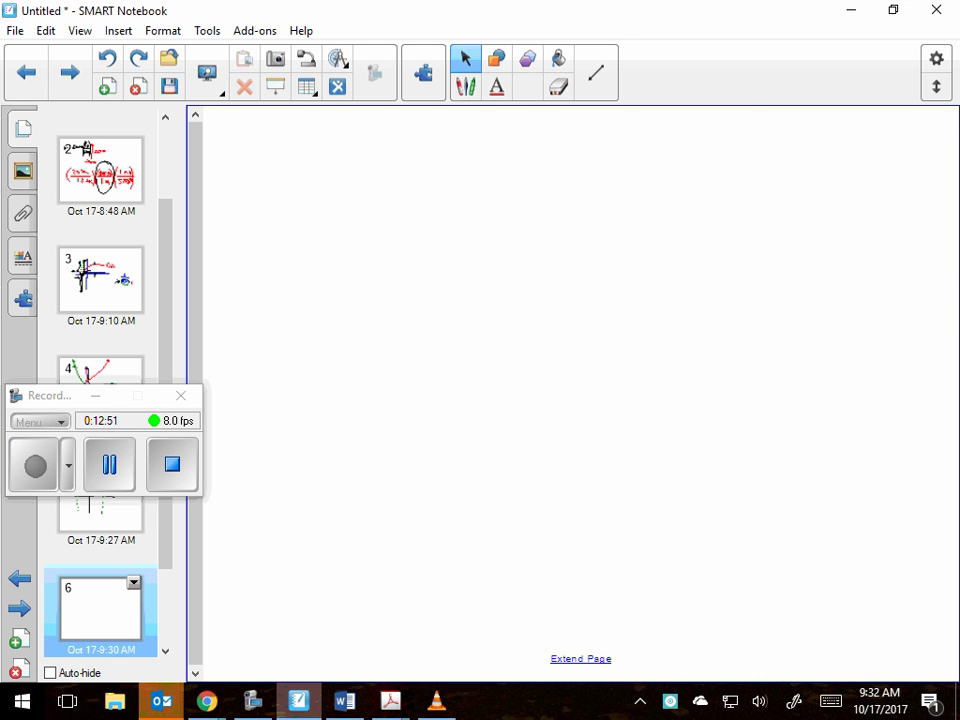
click(465, 86)
mouse_move(313, 236)
mouse_down()
mouse_move(327, 254)
mouse_move(310, 278)
mouse_up()
drag(358, 236, 358, 240)
mouse_move(422, 232)
mouse_down()
mouse_move(405, 281)
mouse_move(430, 256)
mouse_up()
drag(440, 234, 440, 282)
drag(420, 248, 473, 246)
drag(309, 313, 502, 314)
drag(354, 341, 381, 381)
mouse_move(433, 359)
mouse_down()
mouse_move(408, 380)
mouse_move(493, 388)
mouse_up()
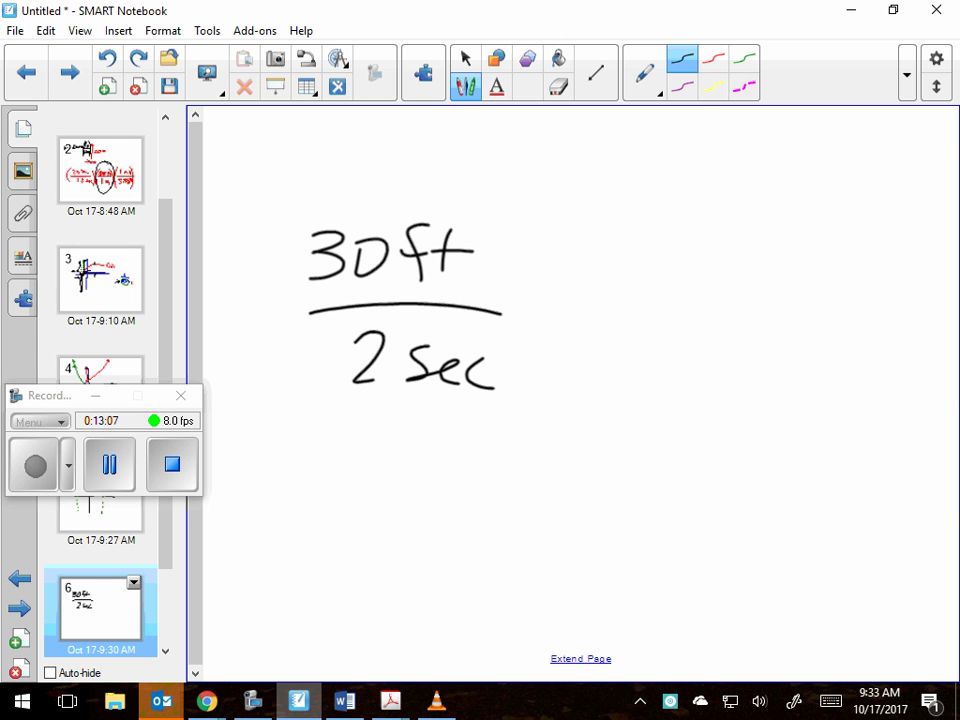
- Draw tall empty parentheses with a fraction bar between them beside the 30 ft over 2 sec fraction
drag(535, 210, 528, 412)
drag(612, 205, 633, 437)
drag(508, 312, 645, 320)
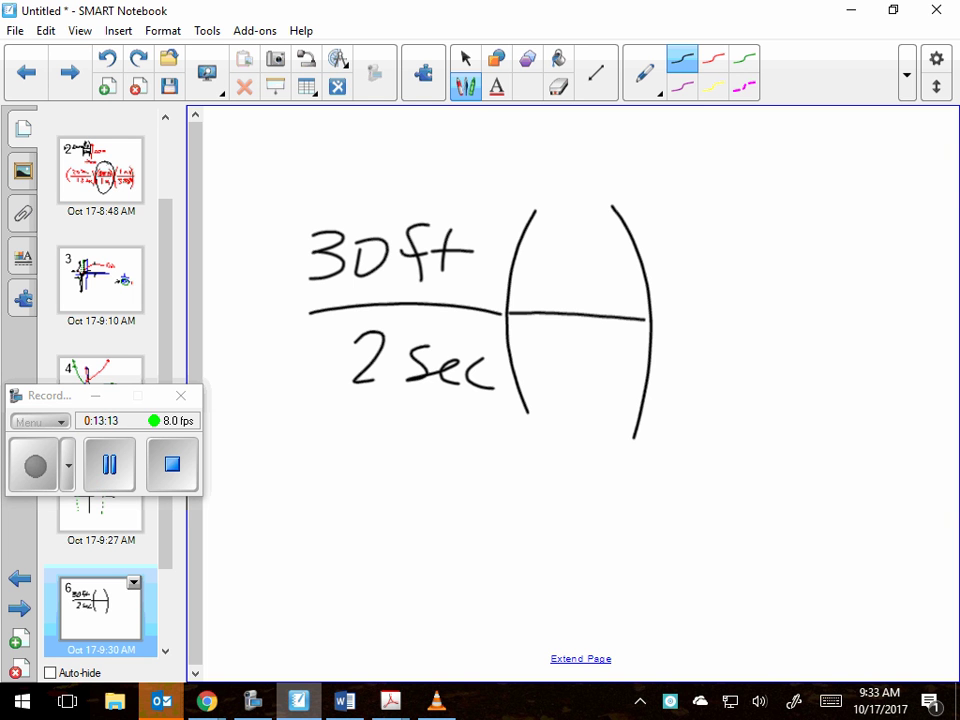
- Write the conversion factor 12 in over 1 ft inside the parentheses
drag(558, 346, 560, 378)
drag(573, 384, 597, 343)
drag(568, 362, 588, 362)
mouse_move(606, 345)
mouse_down()
mouse_move(604, 383)
mouse_move(641, 364)
mouse_up()
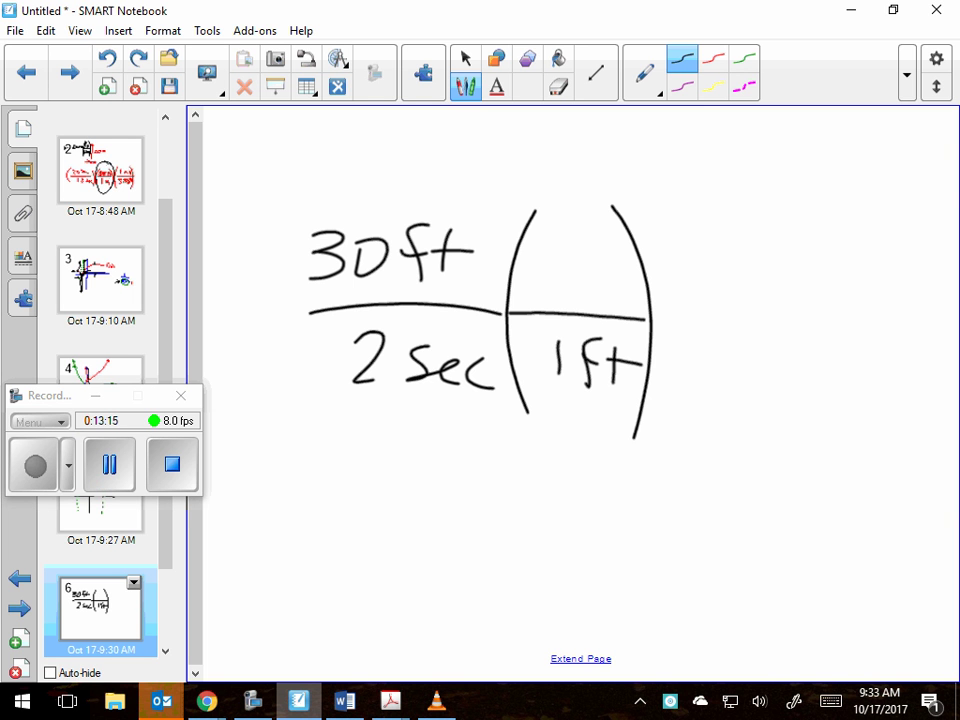
drag(538, 259, 542, 296)
mouse_move(552, 262)
mouse_down()
mouse_move(576, 295)
mouse_move(625, 296)
mouse_up()
click(591, 264)
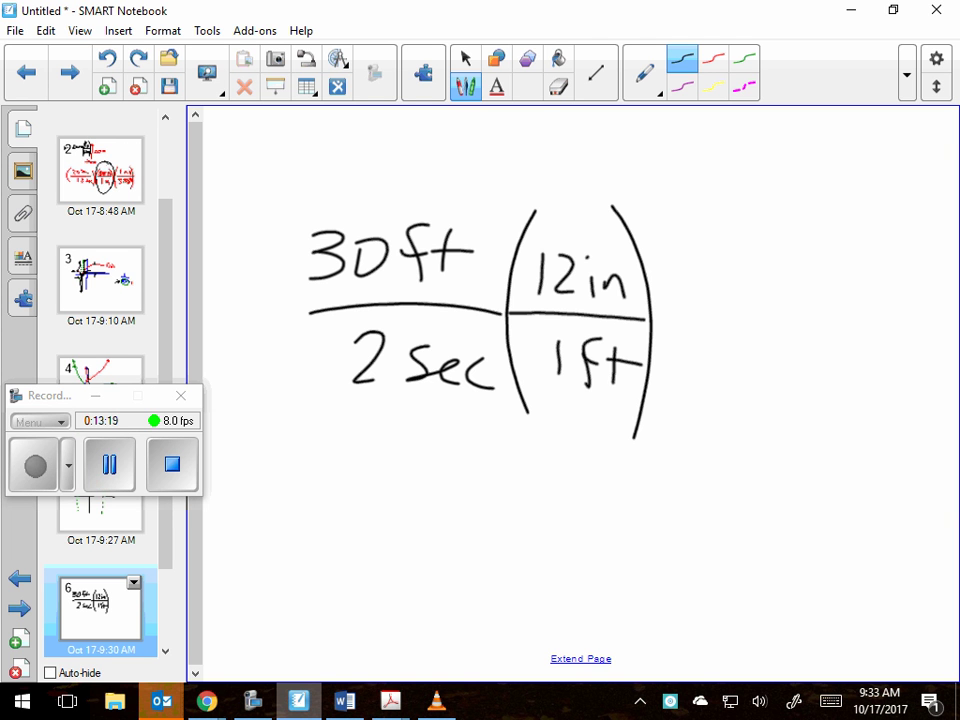
- Strike through the ft units in both fractions and circle the 12 in over 1 ft factor
drag(394, 220, 484, 276)
drag(592, 336, 660, 425)
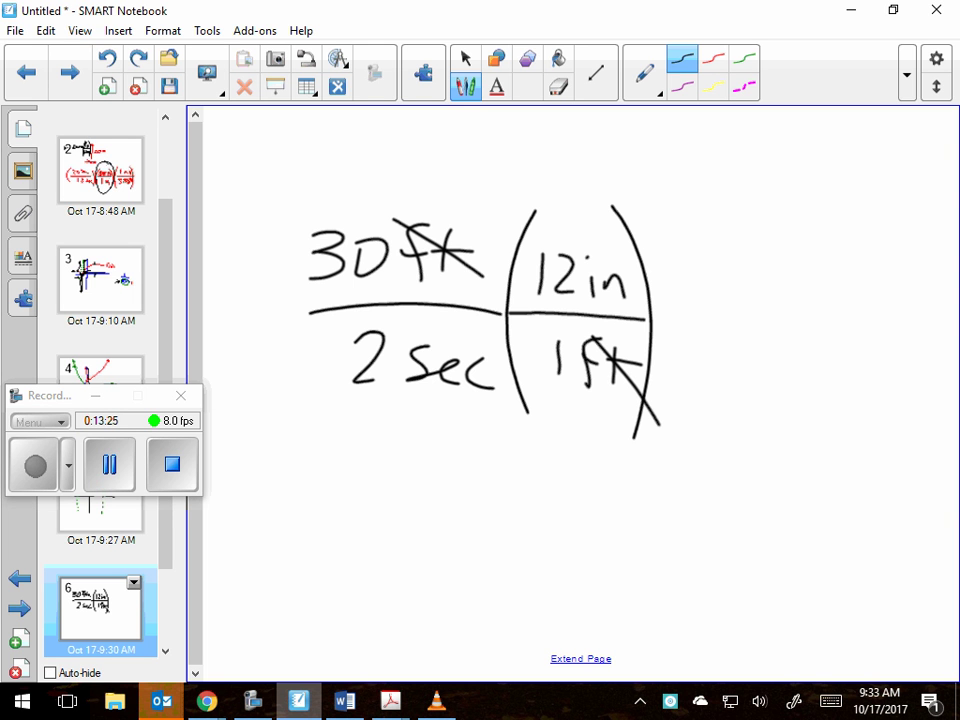
drag(530, 210, 615, 200)
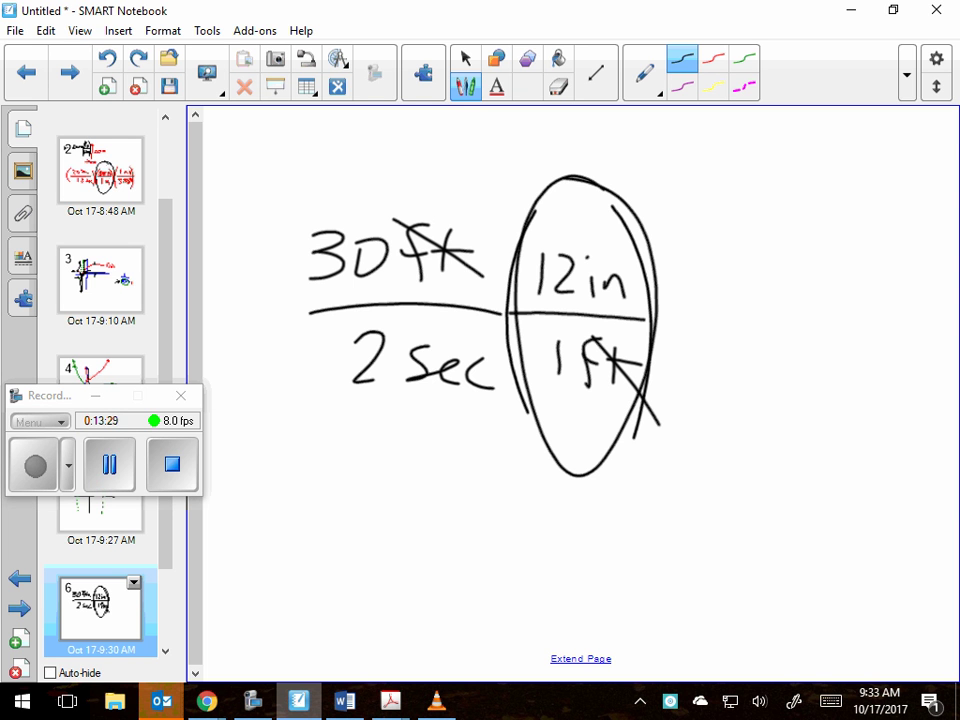
- Undo the circle, strikes and 12 in over ft writing, and erase the remaining 1 so the parentheses are empty
click(106, 57)
click(106, 57)
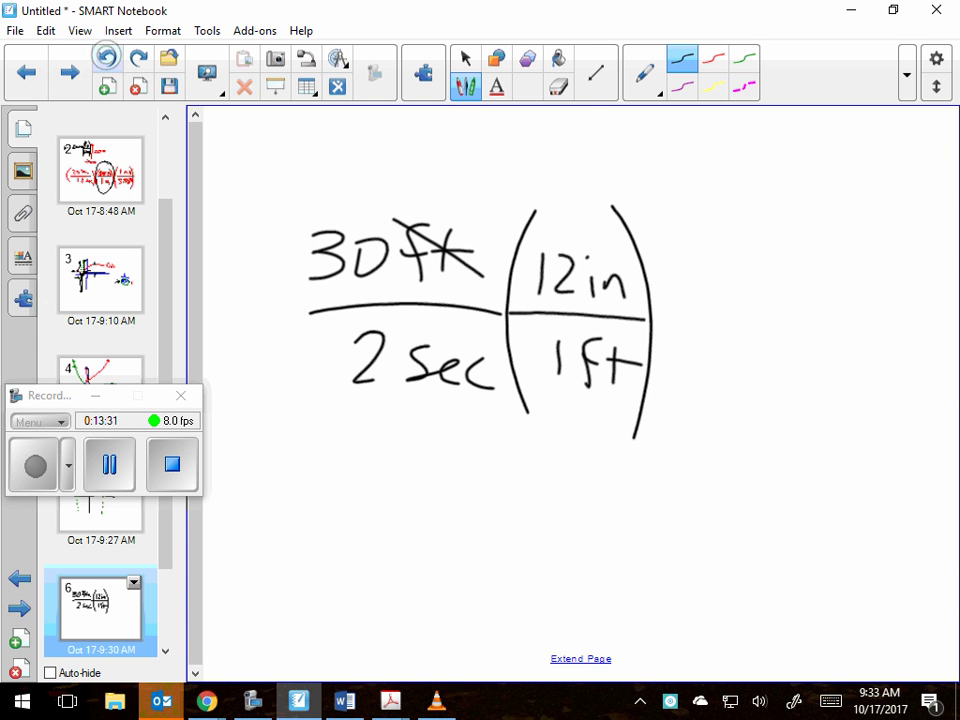
click(106, 57)
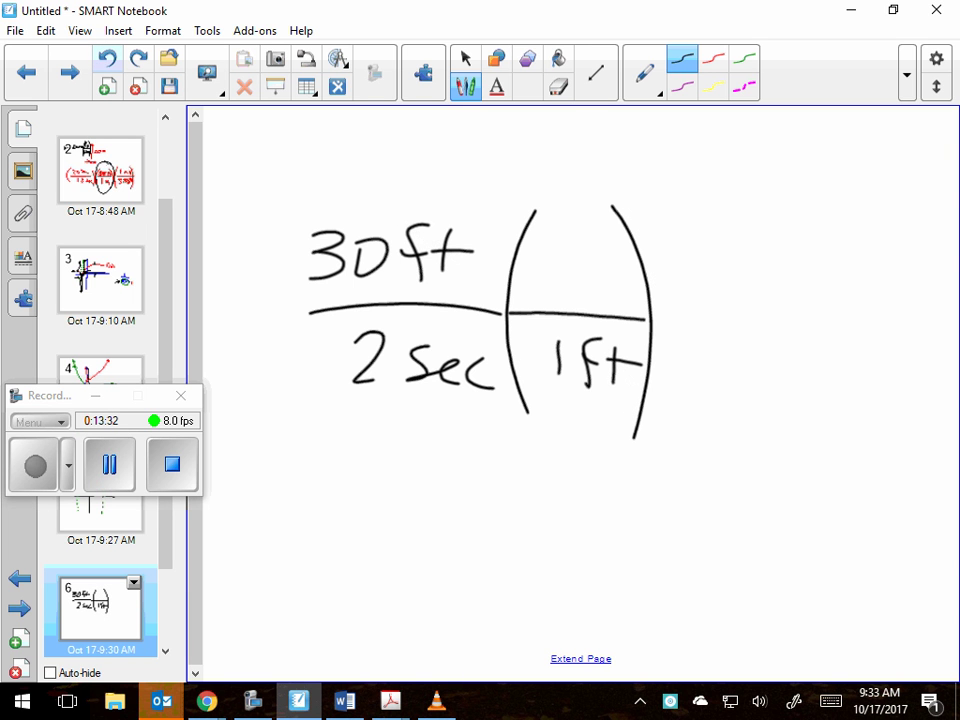
click(107, 58)
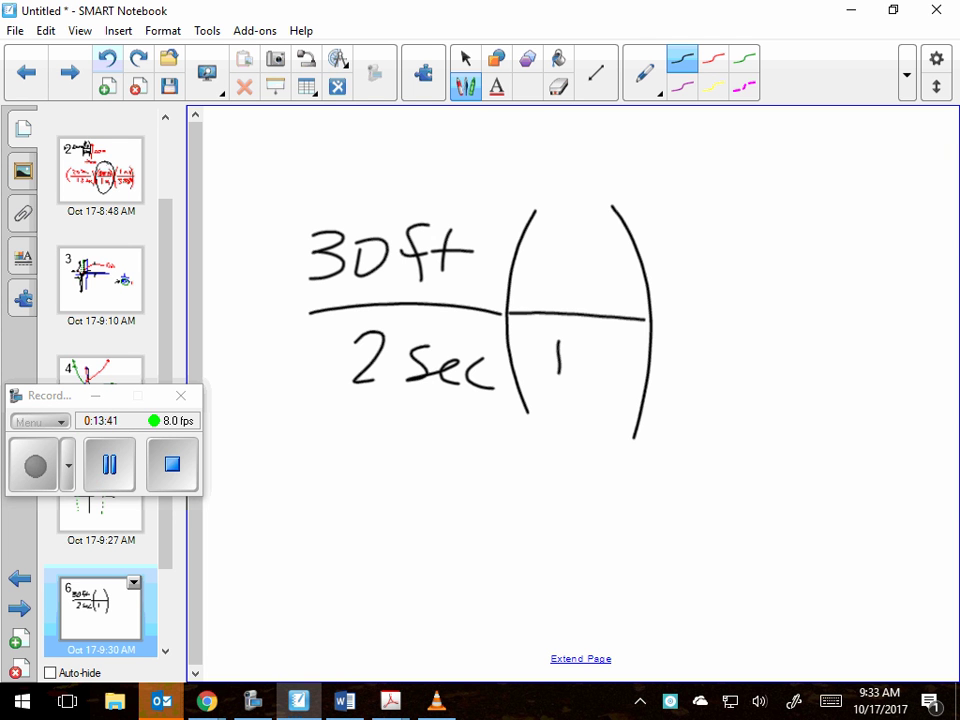
click(579, 357)
click(558, 86)
drag(580, 356, 558, 365)
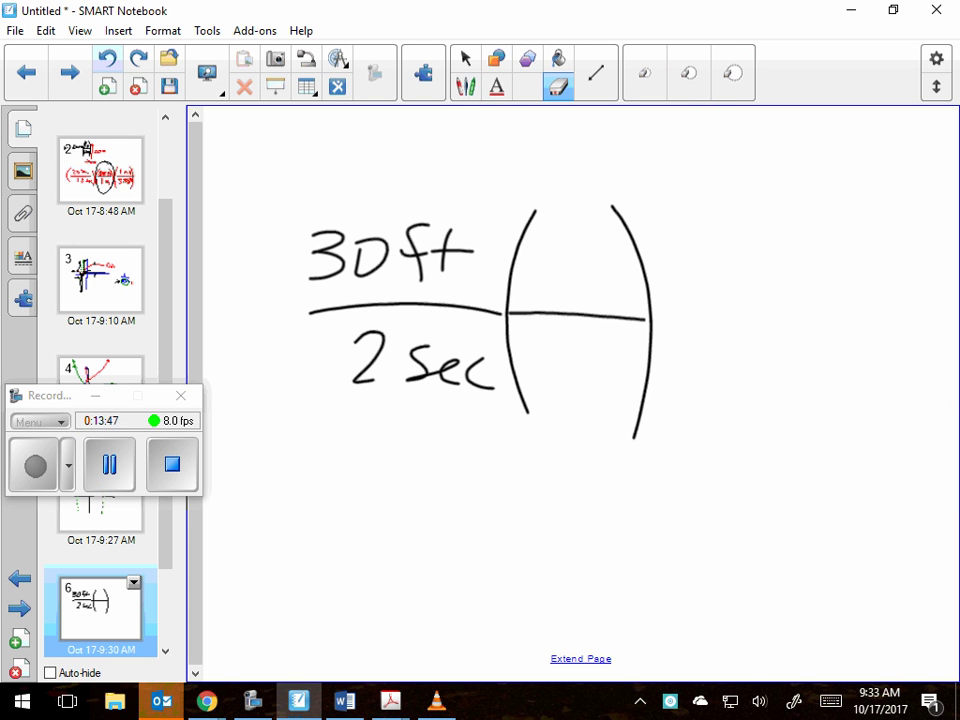
- Write 5280 ft as the denominator inside the parentheses
click(465, 86)
mouse_move(516, 348)
mouse_down()
mouse_move(530, 370)
mouse_move(548, 356)
mouse_move(512, 372)
mouse_move(551, 350)
mouse_move(583, 350)
mouse_move(604, 376)
mouse_move(617, 361)
mouse_up()
mouse_move(625, 349)
mouse_down()
mouse_move(628, 376)
mouse_move(644, 363)
mouse_up()
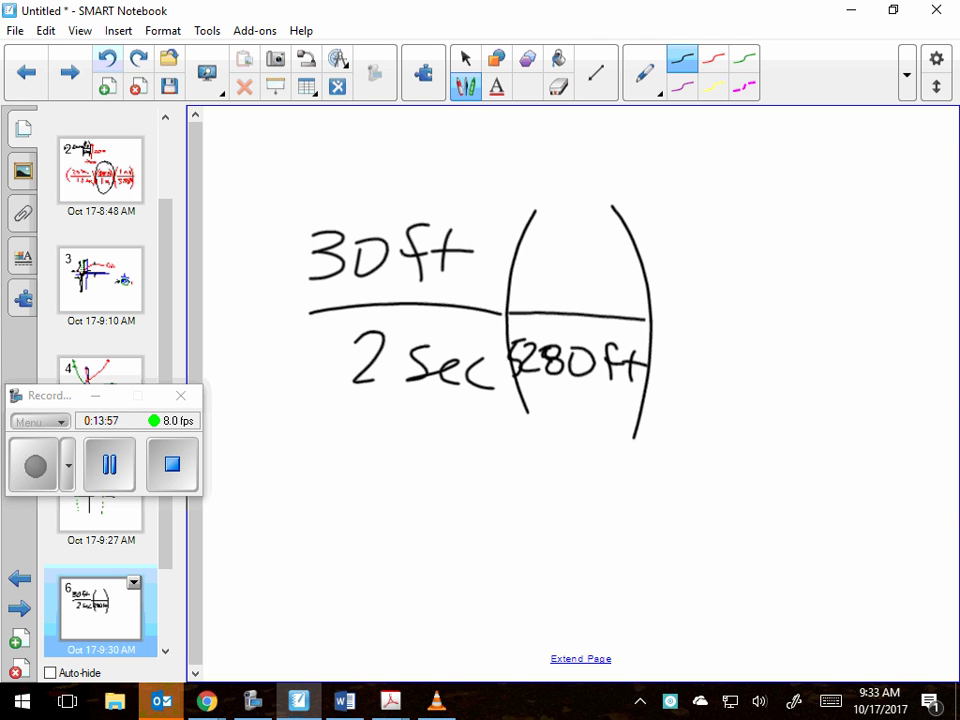
drag(402, 224, 472, 270)
drag(632, 342, 662, 405)
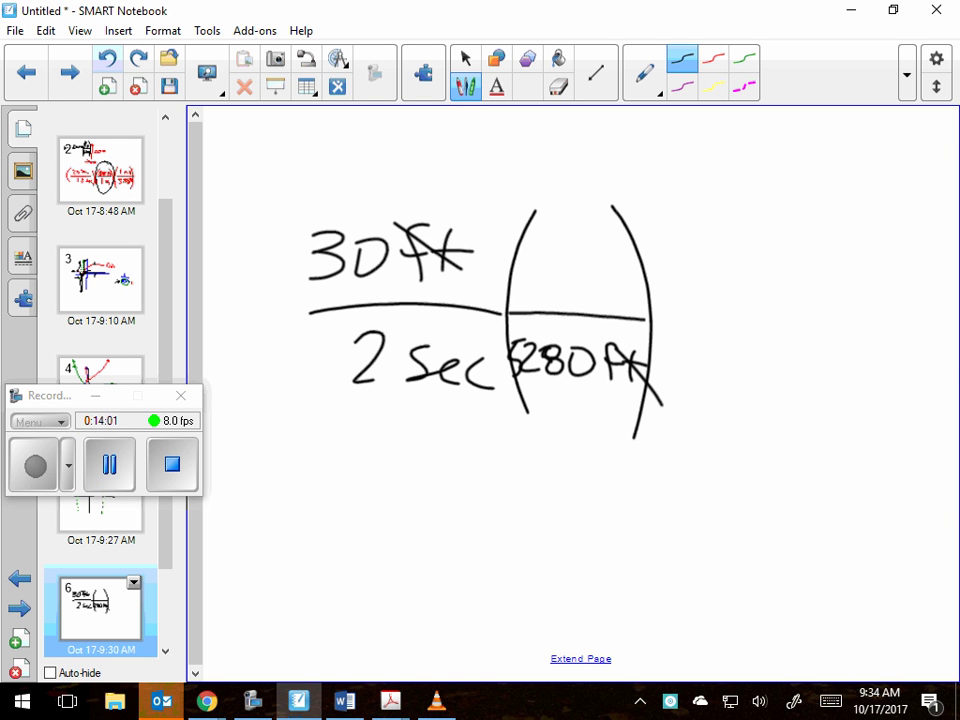
key(ctrl+z)
key(ctrl+z)
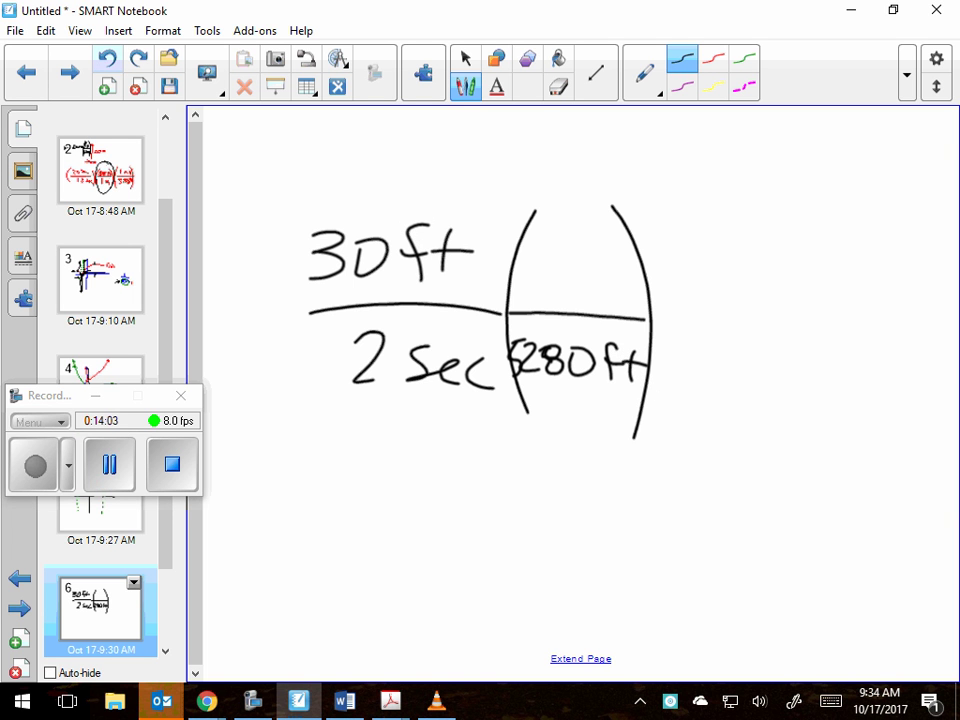
- Write 1 mile as the numerator over 5280 ft, mark it with a small arrow, and double-underline 5280
mouse_move(614, 224)
mouse_down()
mouse_move(626, 258)
mouse_move(615, 262)
mouse_up()
mouse_move(543, 250)
mouse_down()
mouse_move(544, 292)
mouse_move(578, 280)
mouse_move(590, 294)
mouse_up()
drag(595, 283, 604, 294)
drag(607, 288, 621, 292)
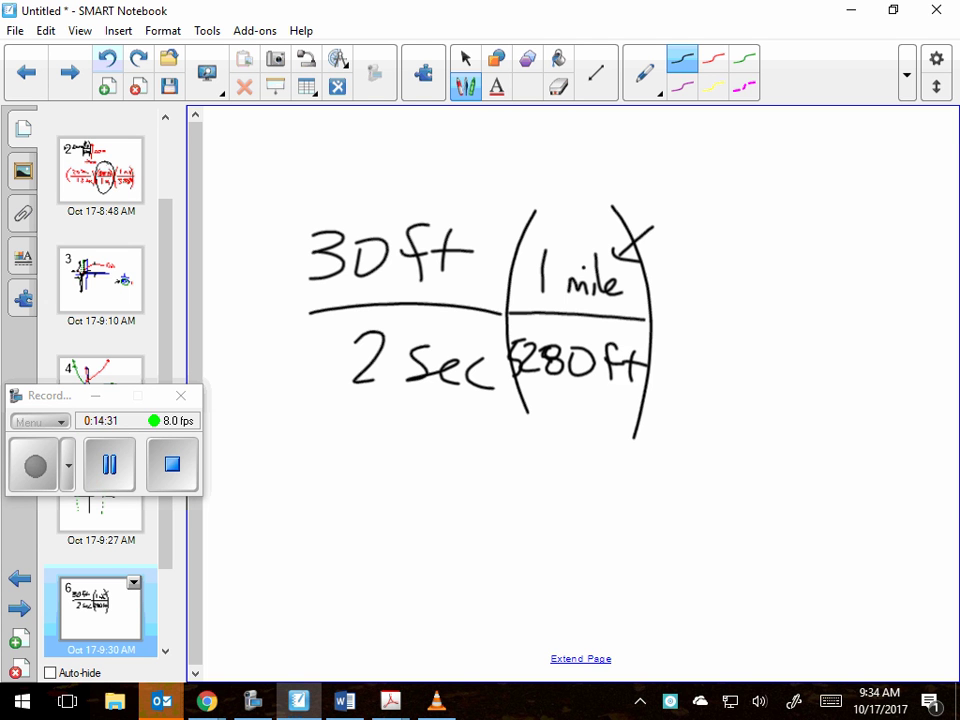
mouse_move(516, 383)
mouse_down()
mouse_move(596, 381)
mouse_move(596, 394)
mouse_up()
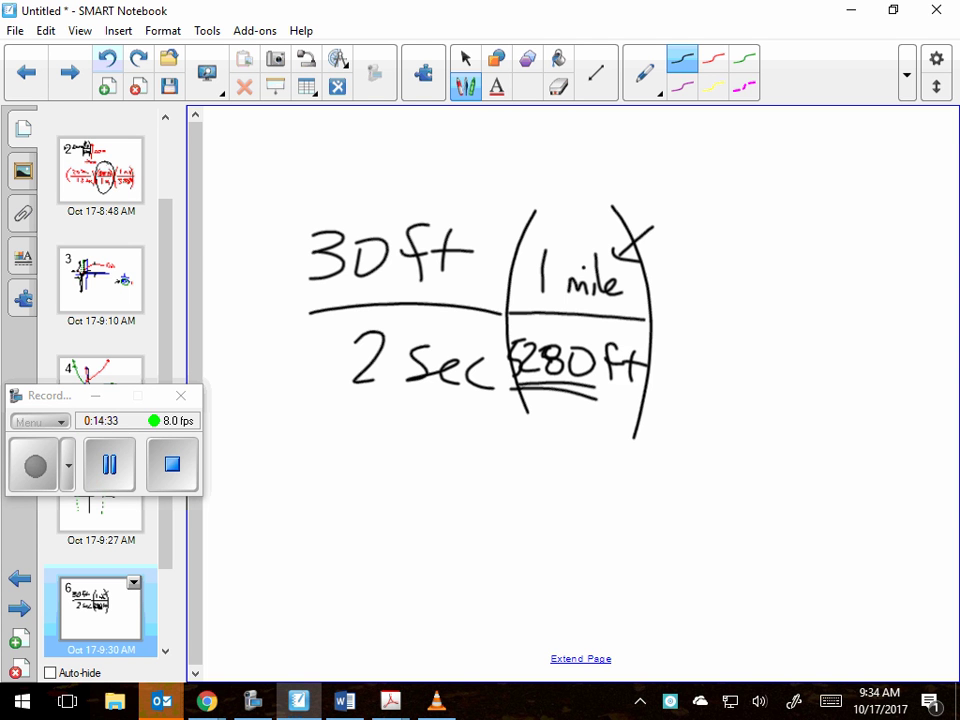
- Strike through the ft units in 30 ft and 5280 ft, and undo the circles drawn around mile and sec
drag(392, 215, 490, 298)
drag(600, 333, 660, 415)
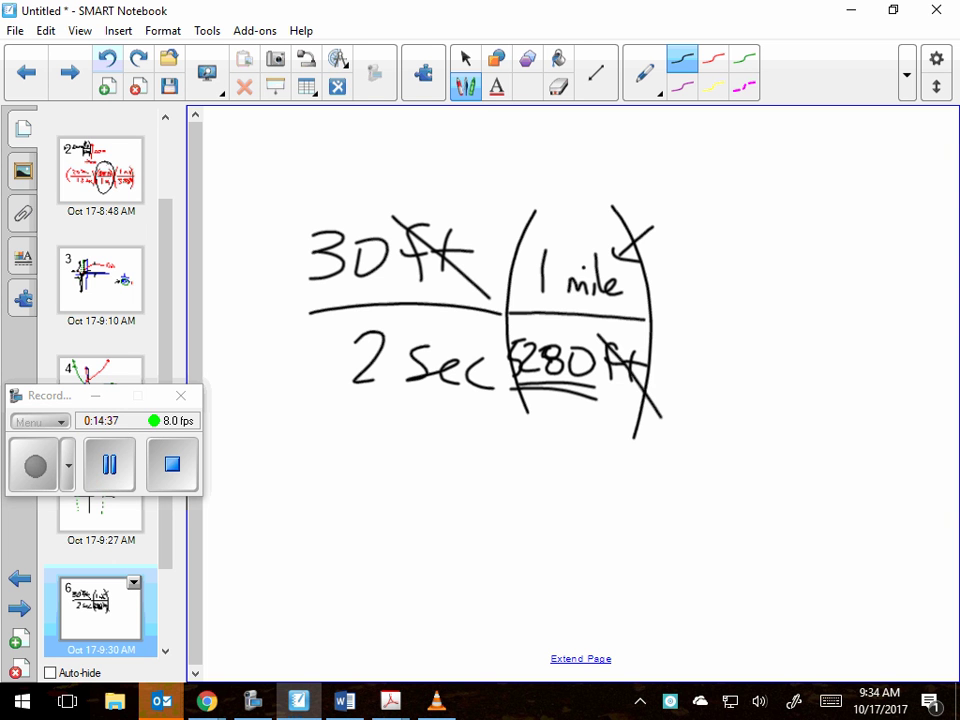
drag(610, 260, 605, 258)
mouse_move(440, 325)
mouse_down()
mouse_move(398, 390)
mouse_move(445, 322)
mouse_up()
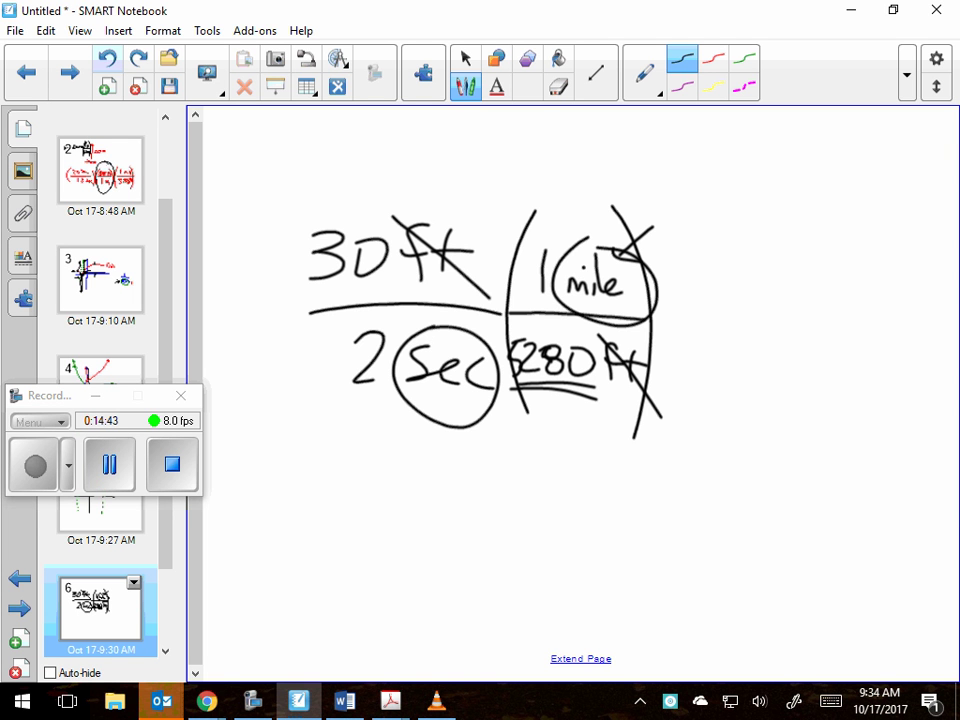
click(107, 58)
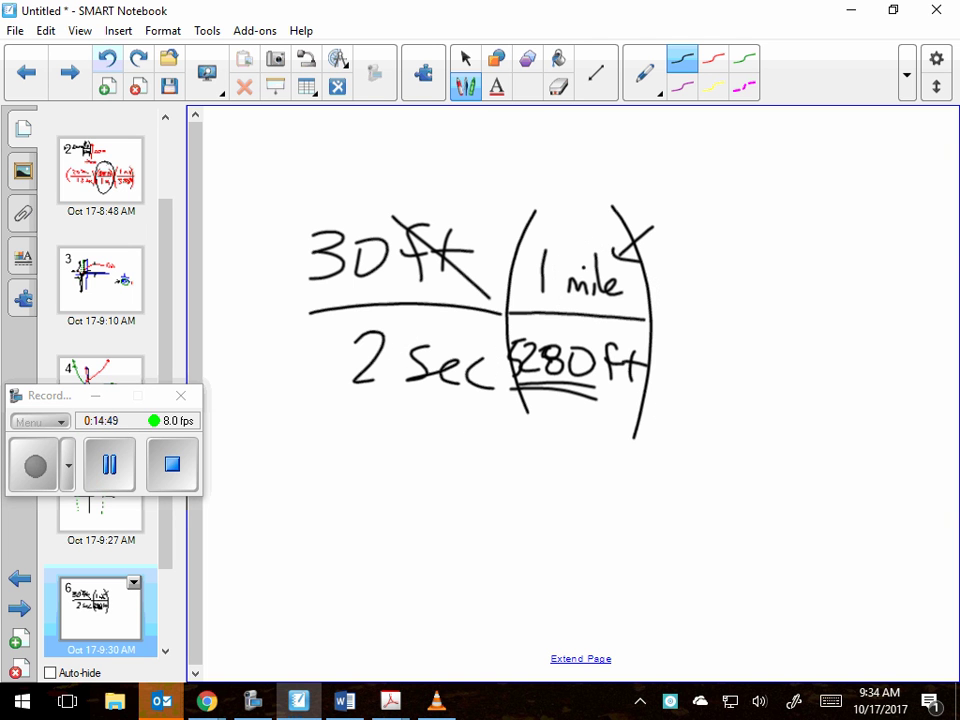
drag(607, 349, 652, 394)
- Add a parenthesized conversion factor of 60 sec over 1 min and strike through both sec units
drag(710, 205, 692, 460)
drag(755, 208, 760, 448)
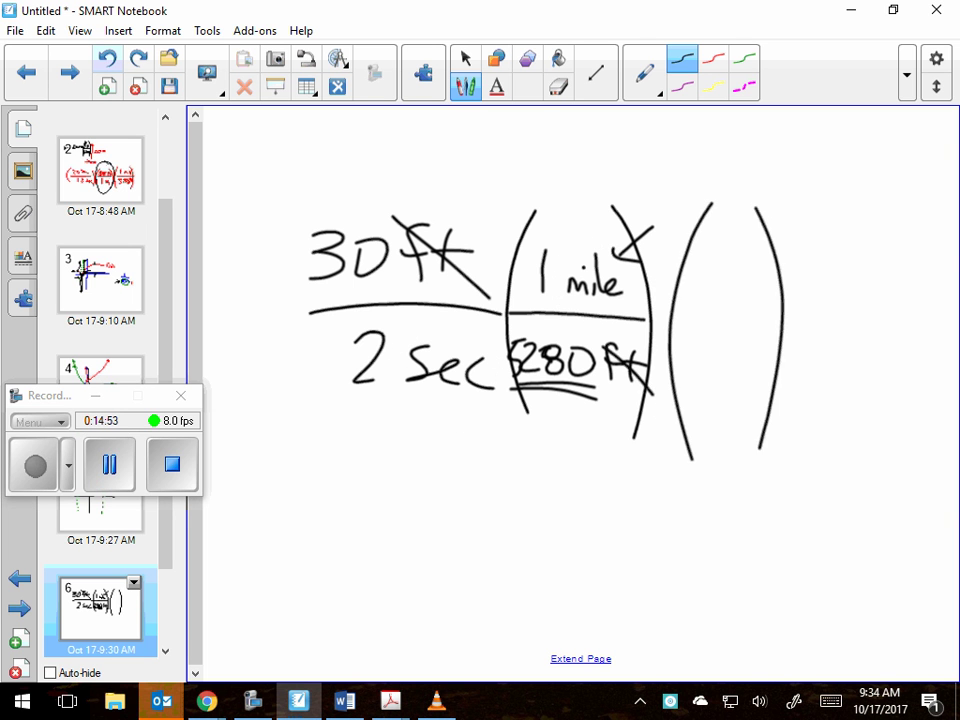
drag(676, 322, 767, 337)
mouse_move(744, 287)
mouse_down()
mouse_move(730, 311)
mouse_move(770, 313)
mouse_up()
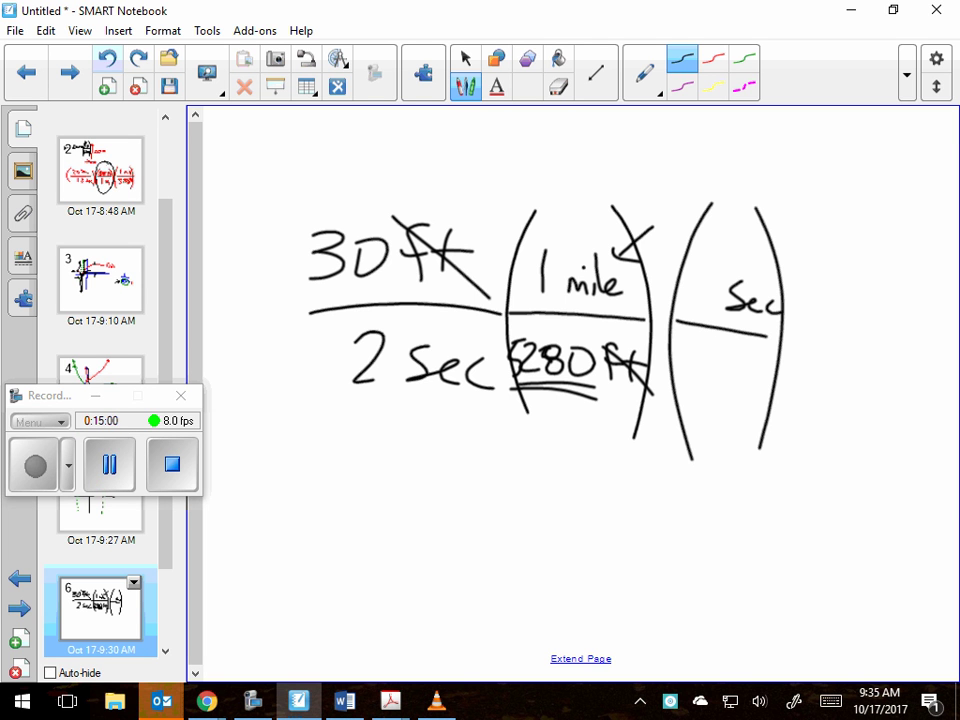
mouse_move(692, 283)
mouse_down()
mouse_move(689, 297)
mouse_move(707, 289)
mouse_up()
mouse_move(693, 362)
mouse_down()
mouse_move(693, 383)
mouse_move(733, 386)
mouse_move(739, 362)
mouse_up()
drag(743, 386, 760, 386)
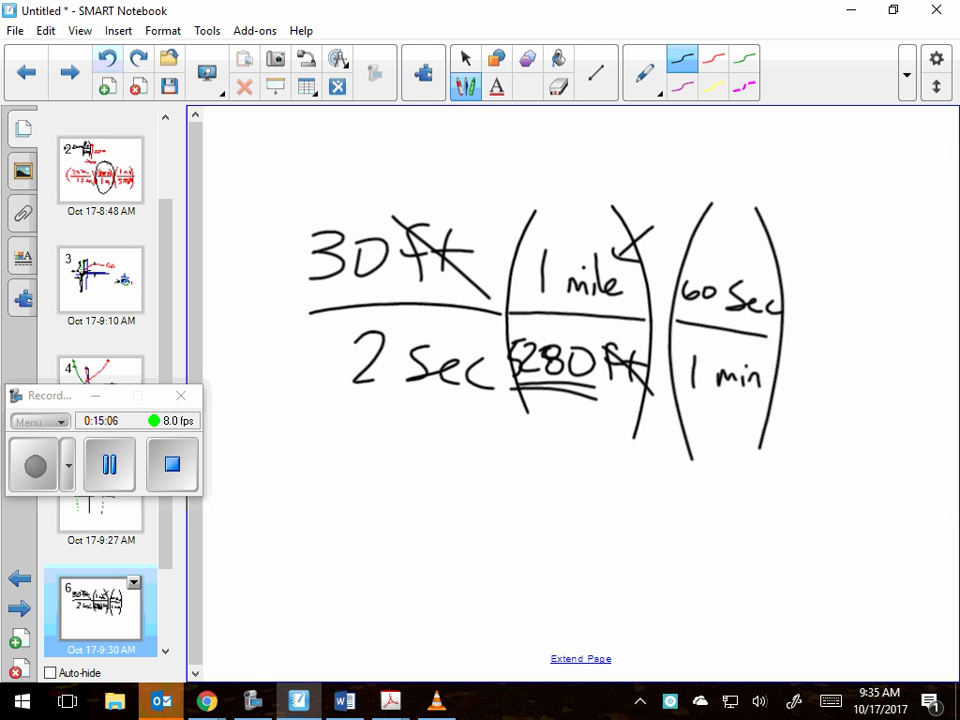
drag(408, 346, 492, 391)
drag(731, 283, 808, 340)
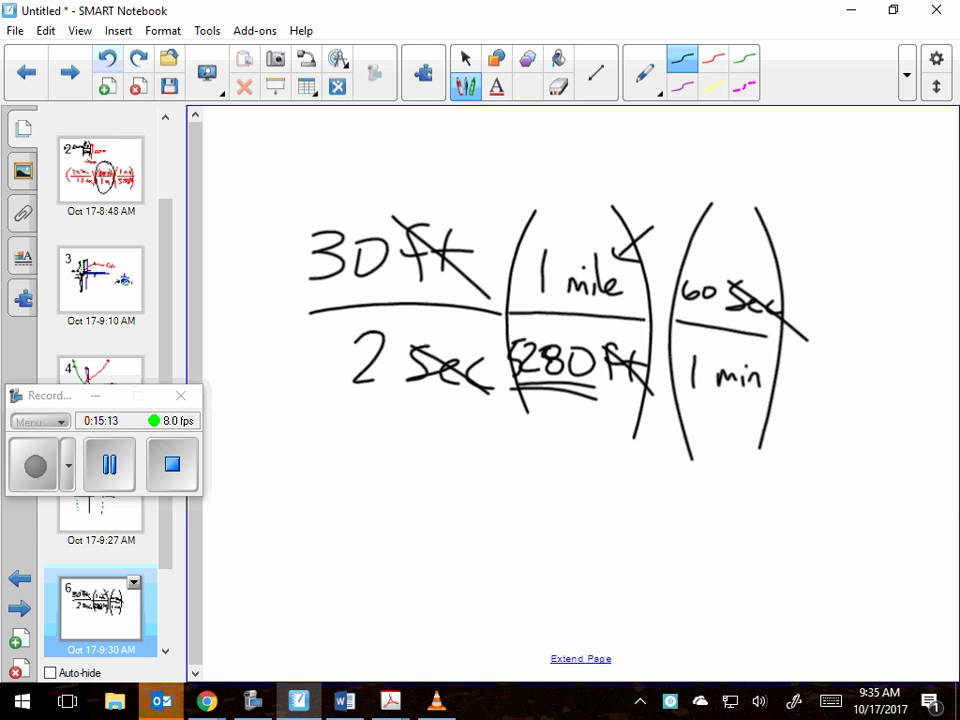
- Add a final parenthesized factor of 60 min over 1 hour and strike through both min units
drag(820, 220, 803, 458)
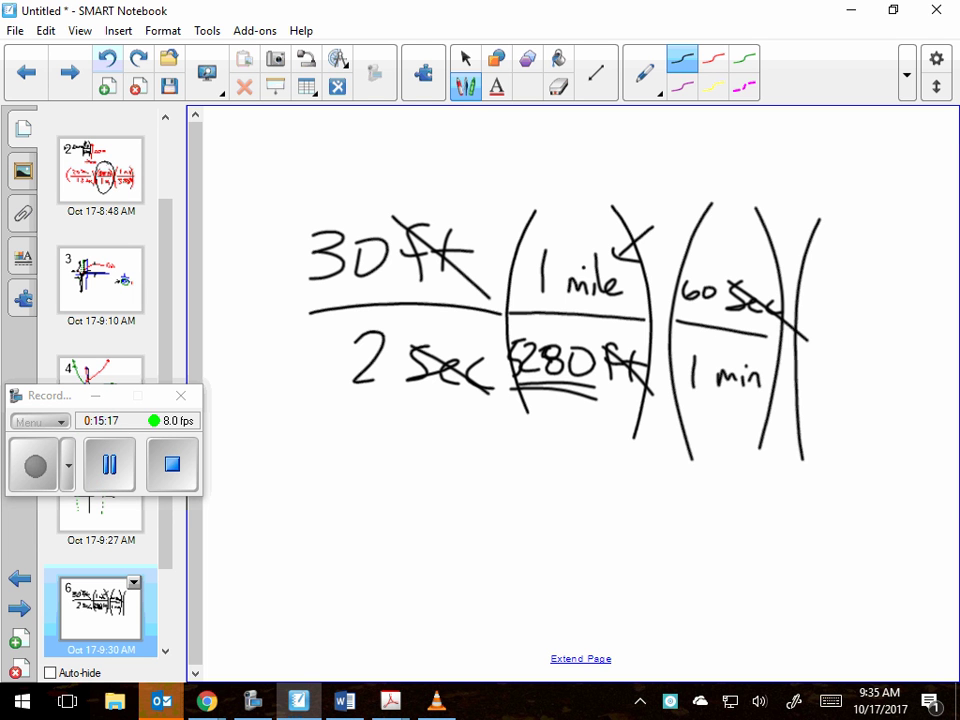
drag(883, 218, 883, 510)
drag(813, 337, 911, 351)
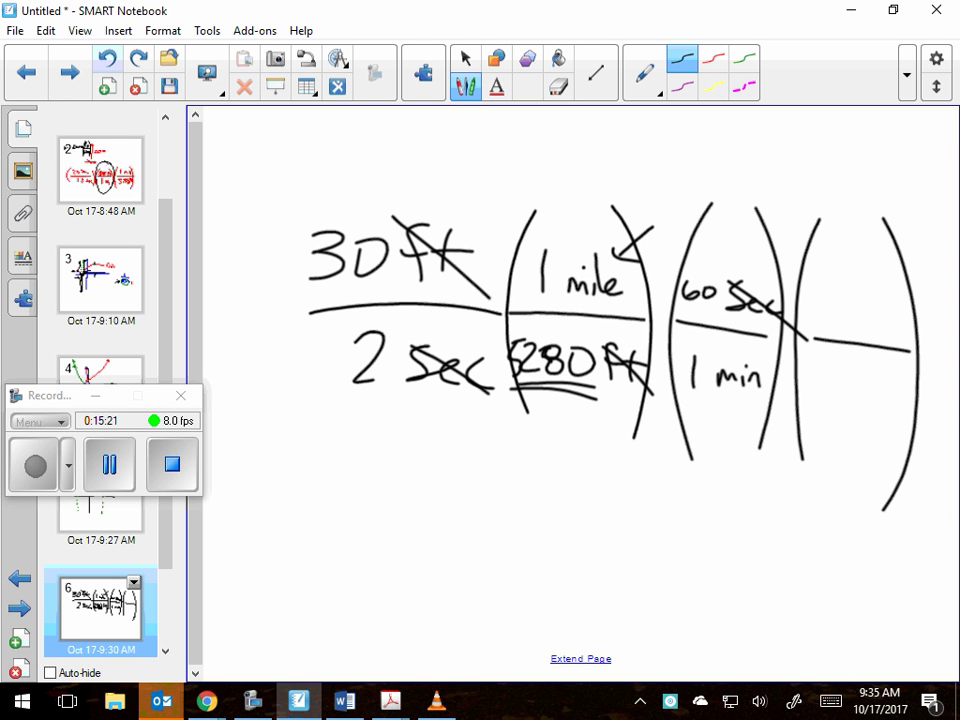
mouse_move(872, 309)
mouse_down()
mouse_move(874, 326)
mouse_move(902, 326)
mouse_up()
drag(909, 319, 919, 336)
mouse_move(822, 293)
mouse_down()
mouse_move(815, 312)
mouse_move(846, 305)
mouse_up()
drag(824, 390, 820, 420)
mouse_move(849, 385)
mouse_down()
mouse_move(848, 416)
mouse_move(865, 418)
mouse_up()
drag(878, 402, 905, 418)
drag(908, 418, 932, 398)
drag(868, 312, 938, 342)
drag(693, 360, 781, 410)
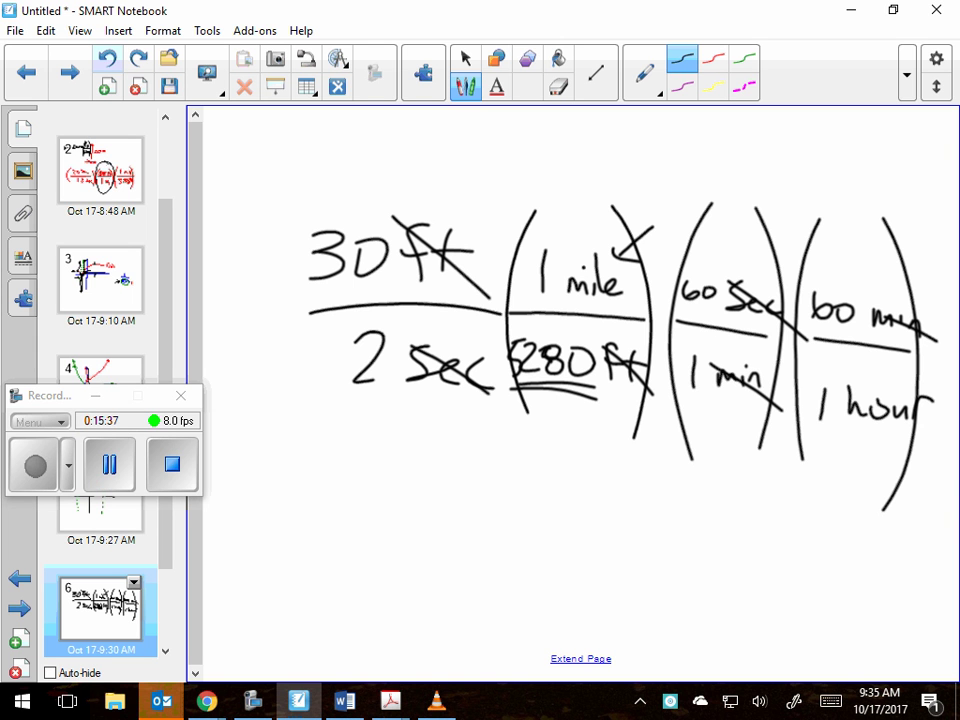
- Draw one long loop around all the numerators and another around all the denominators
mouse_move(412, 176)
mouse_down()
mouse_move(355, 284)
mouse_move(690, 303)
mouse_move(640, 190)
mouse_move(410, 175)
mouse_up()
mouse_move(513, 461)
mouse_down()
mouse_move(418, 436)
mouse_move(484, 318)
mouse_move(923, 407)
mouse_move(485, 427)
mouse_up()
drag(360, 400, 490, 431)
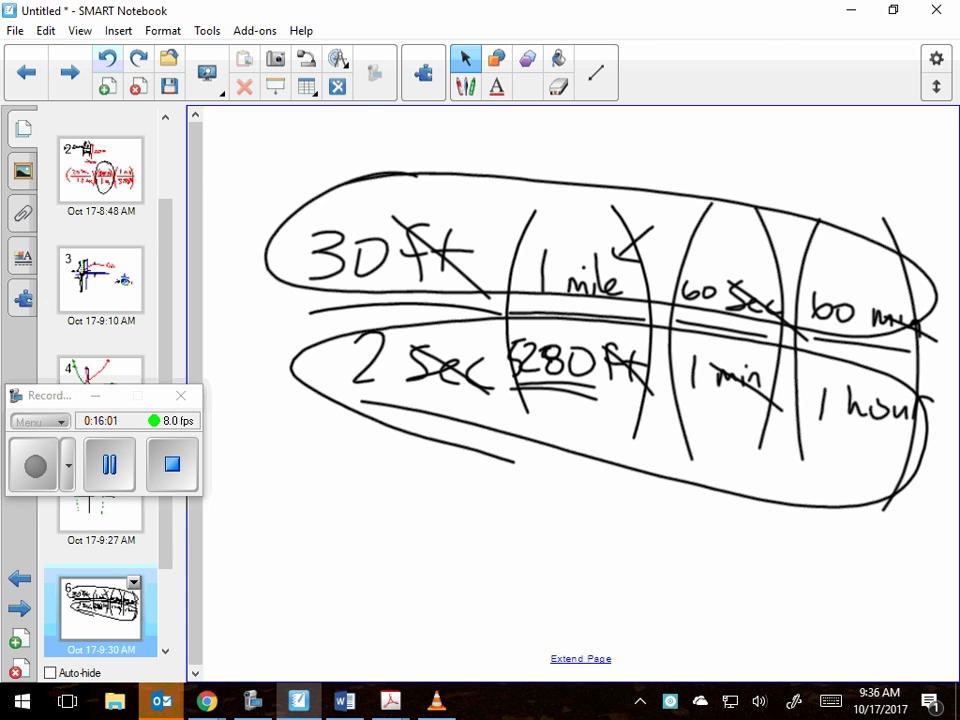
- Switch to the Drones On document in Word and circle 5000 rpm in instruction 3 with black ink
click(345, 701)
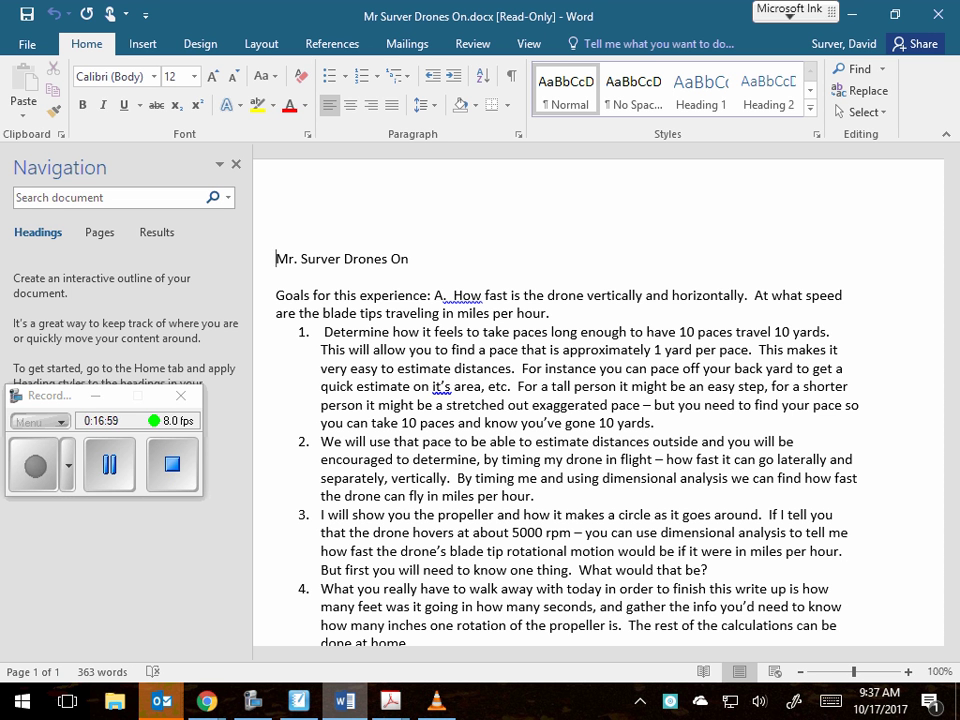
scroll(598, 400, down, 2)
scroll(598, 400, down, 2)
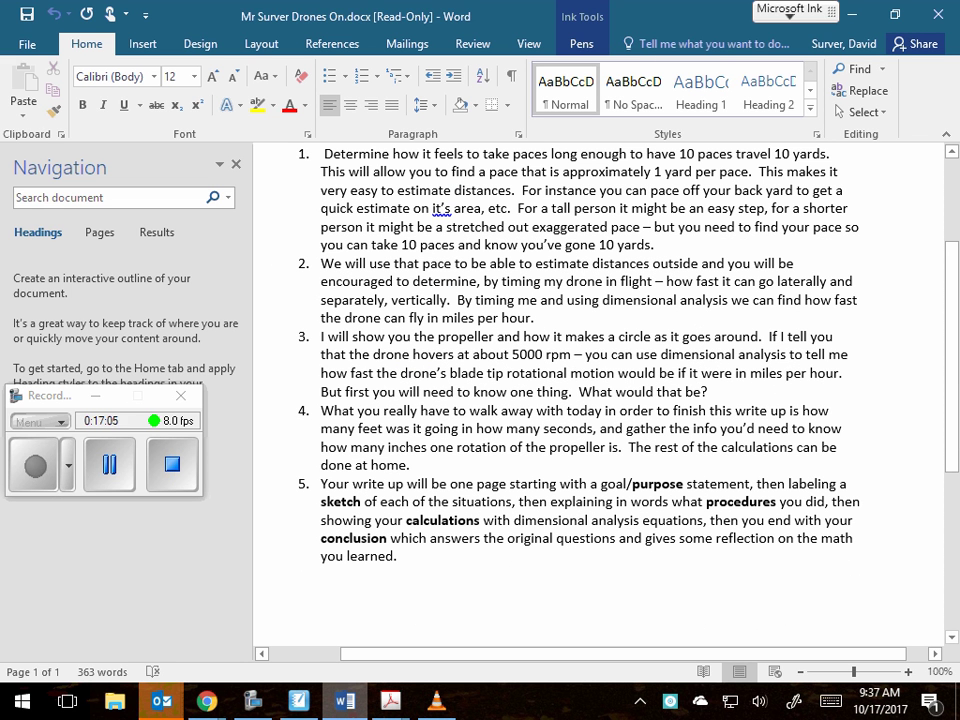
mouse_move(307, 381)
mouse_down()
mouse_move(559, 338)
mouse_move(354, 346)
mouse_up()
click(486, 350)
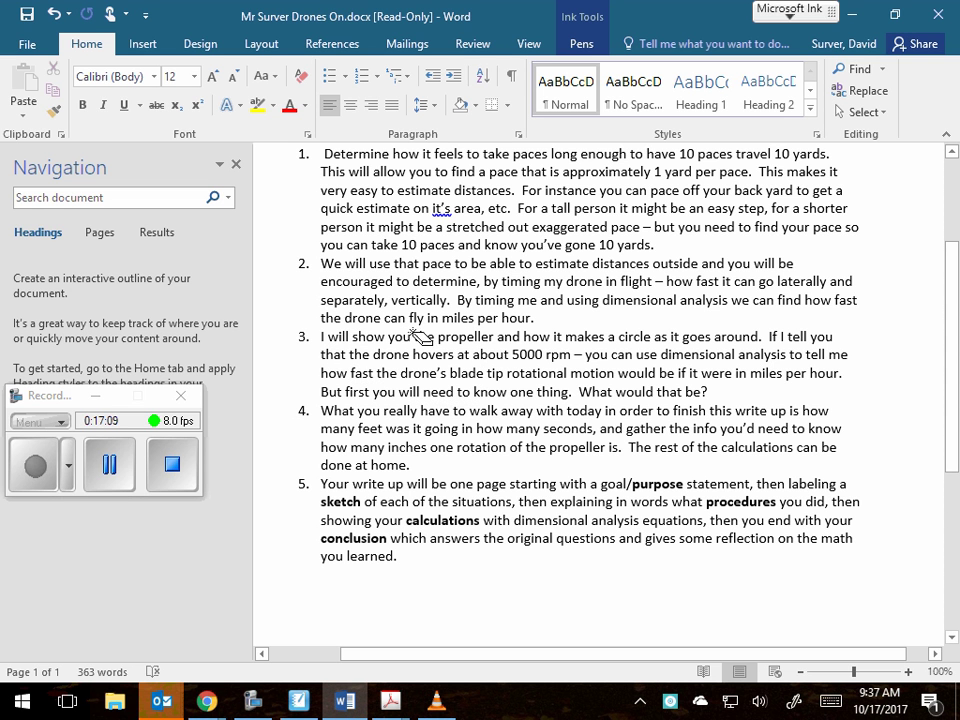
mouse_move(545, 334)
mouse_down()
mouse_move(506, 366)
mouse_move(548, 336)
mouse_up()
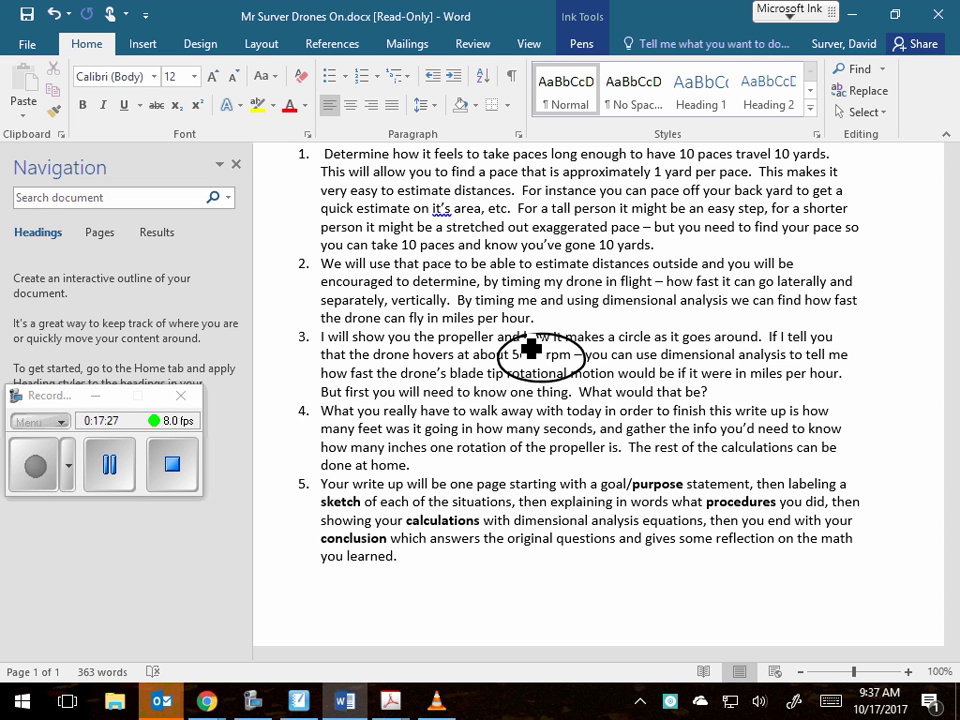
- Erase the ink circle around 5000 rpm in instruction 3
key(Escape)
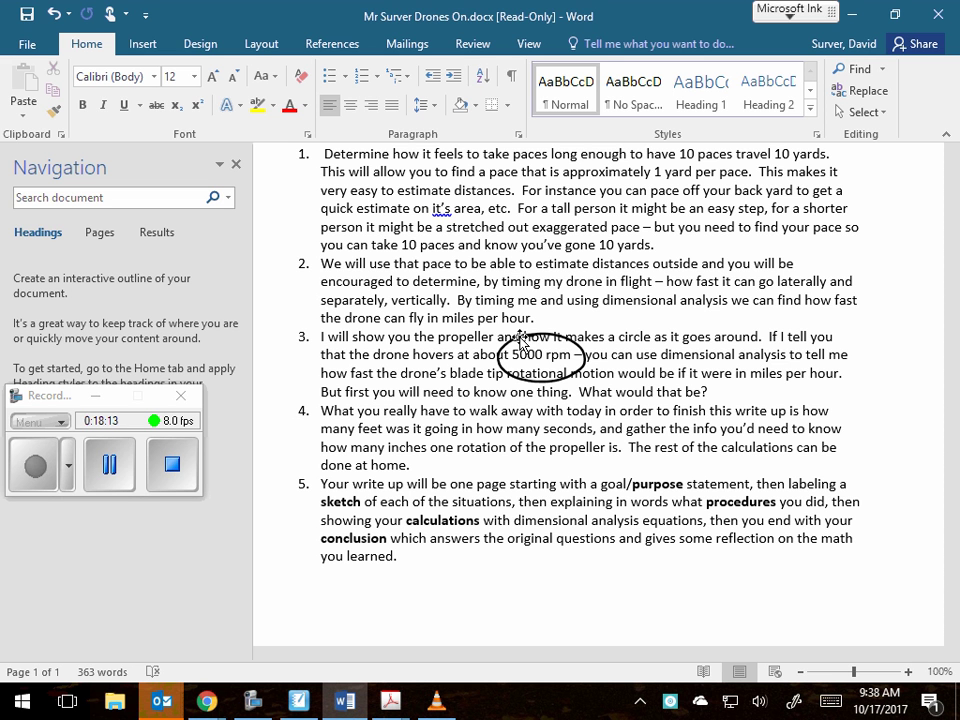
drag(588, 356, 525, 381)
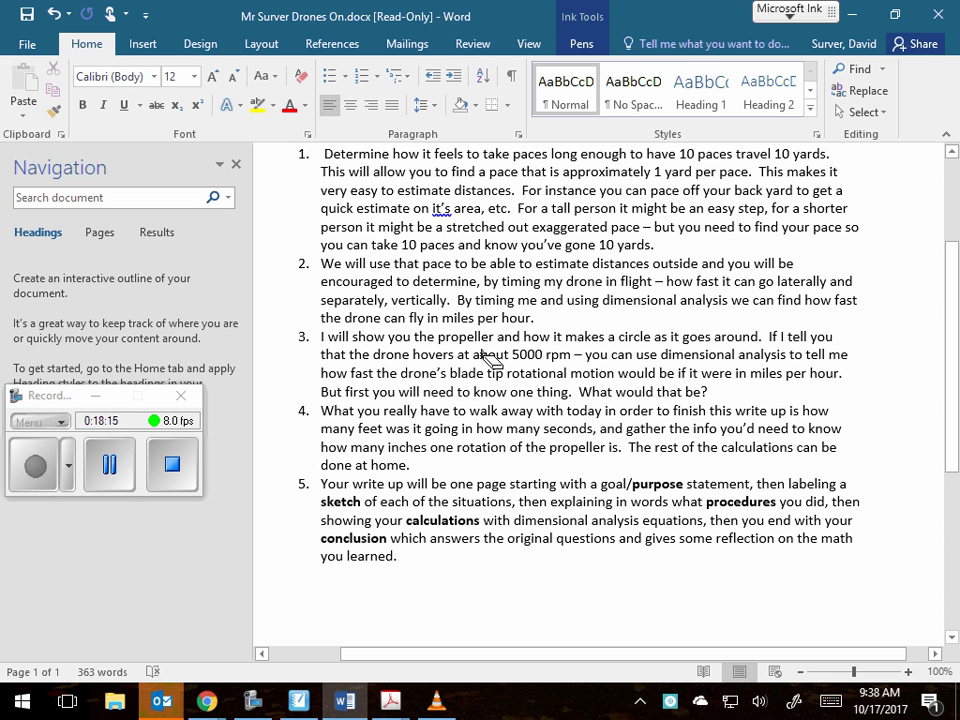
click(483, 361)
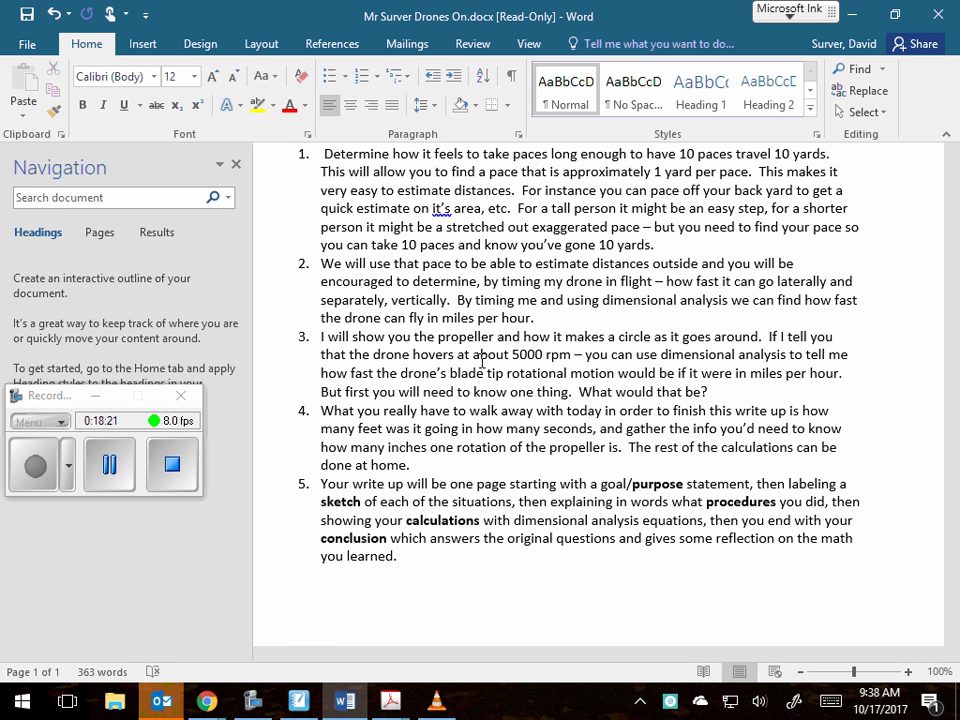
- Draw a long horizontal double-headed arrow in black ink in the blank space below instruction 5
scroll(483, 362, down, 3)
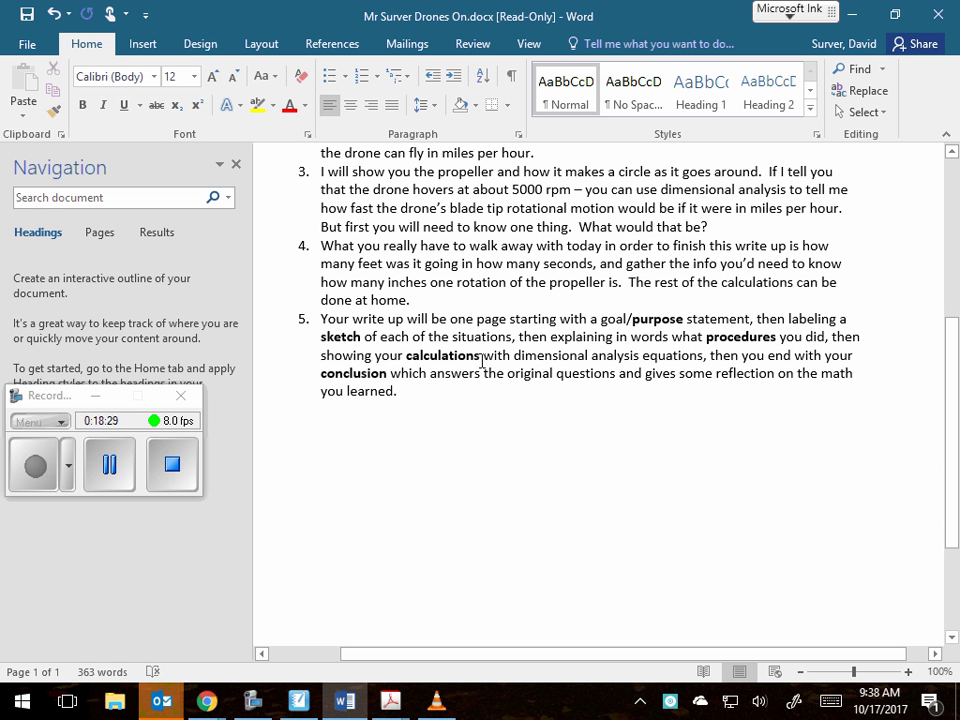
mouse_move(722, 473)
mouse_down()
mouse_move(354, 459)
mouse_move(335, 449)
mouse_up()
drag(343, 431, 384, 502)
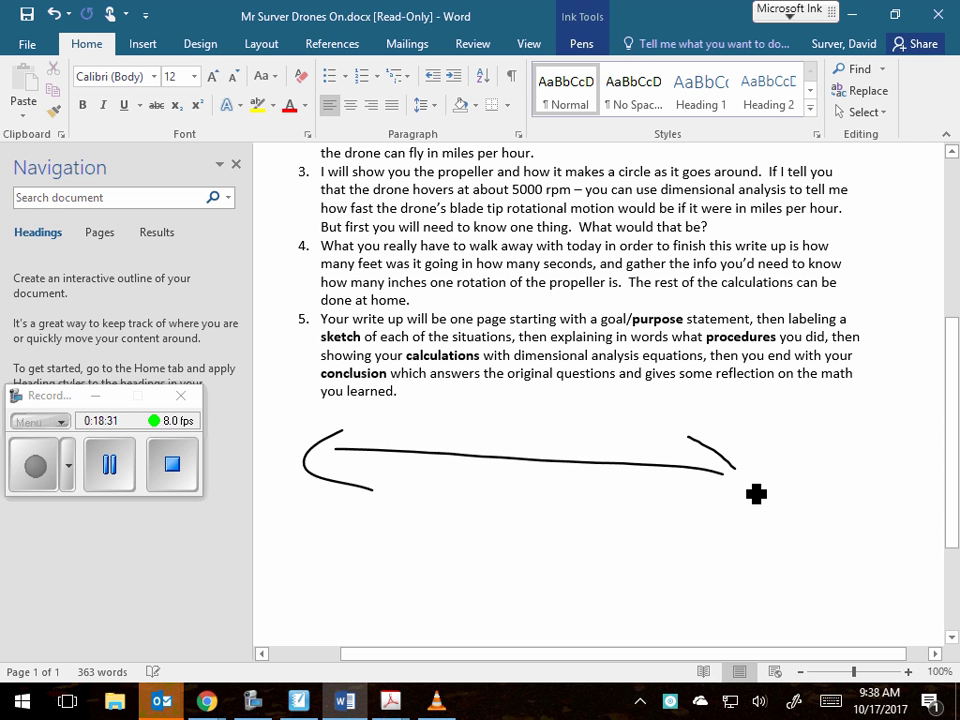
drag(688, 437, 712, 514)
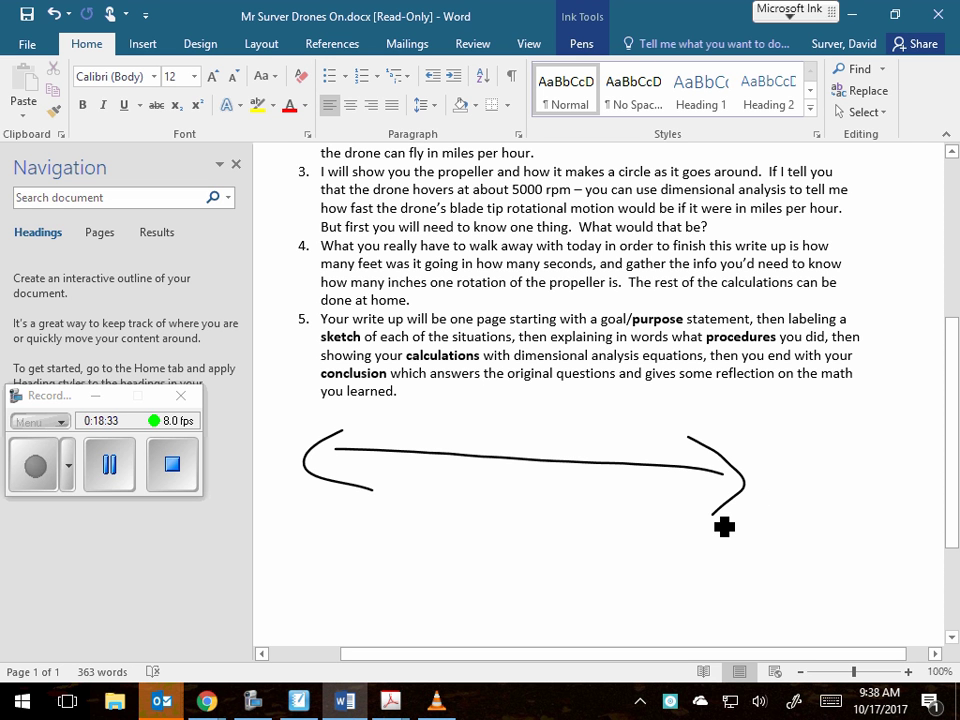
- Draw a tall vertical double-headed arrow in black ink along the page's right margin, from beside instruction 4 to below instruction 5
mouse_move(845, 537)
mouse_down()
mouse_move(870, 396)
mouse_move(870, 231)
mouse_move(890, 302)
mouse_up()
drag(820, 488, 876, 484)
key(Escape)
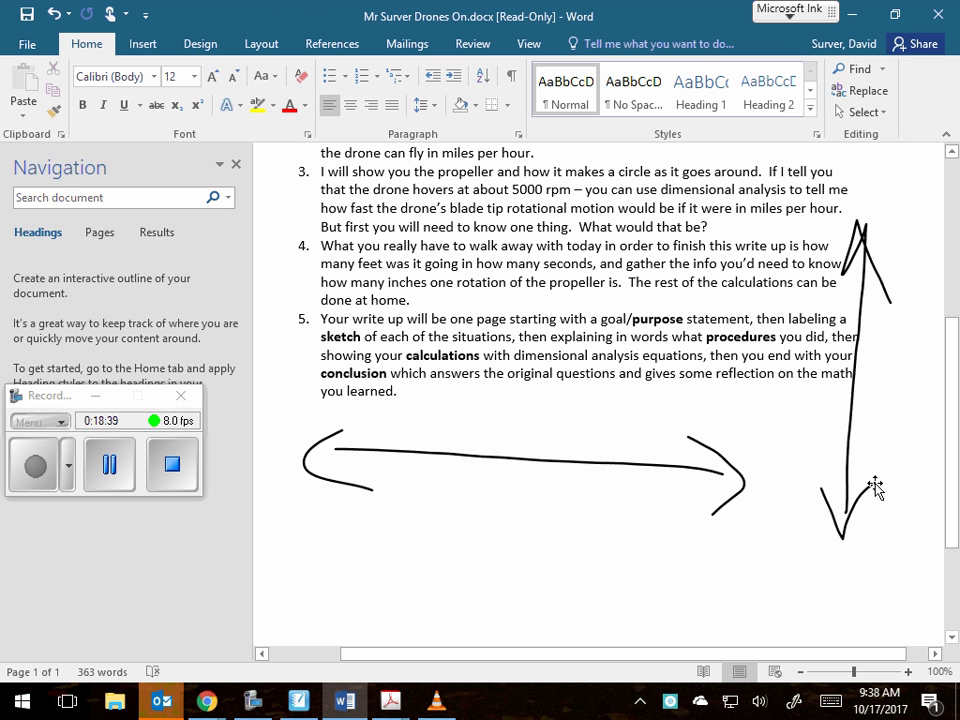